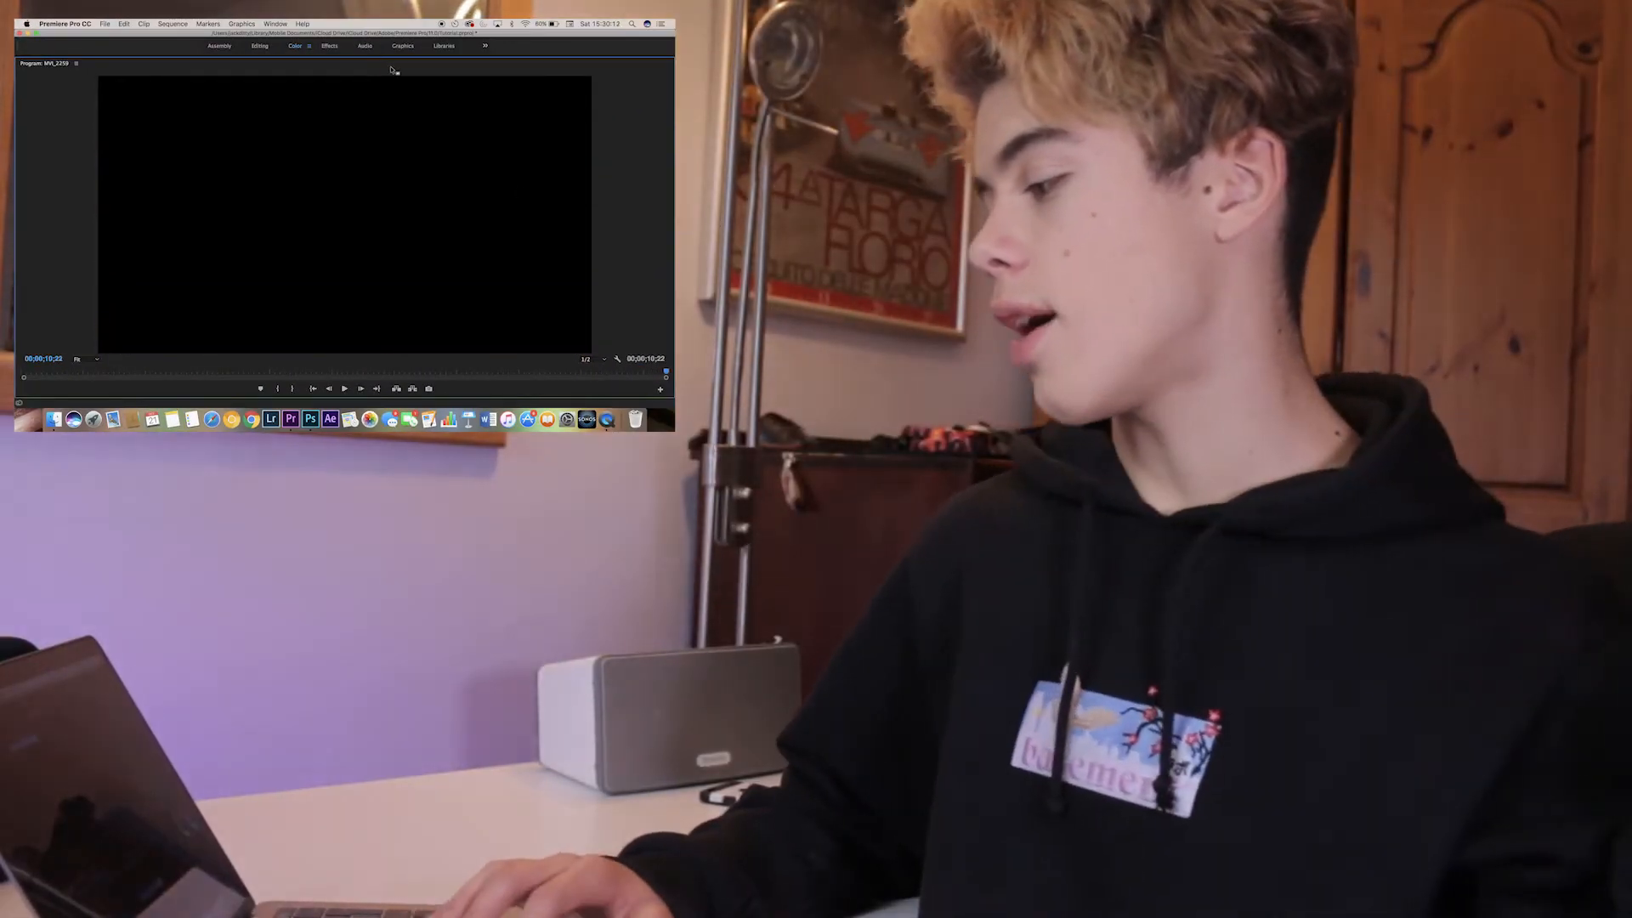
# Restore the full panel layout from the maximized program view and return the playhead to the start of the sequence
pyautogui.press('`')
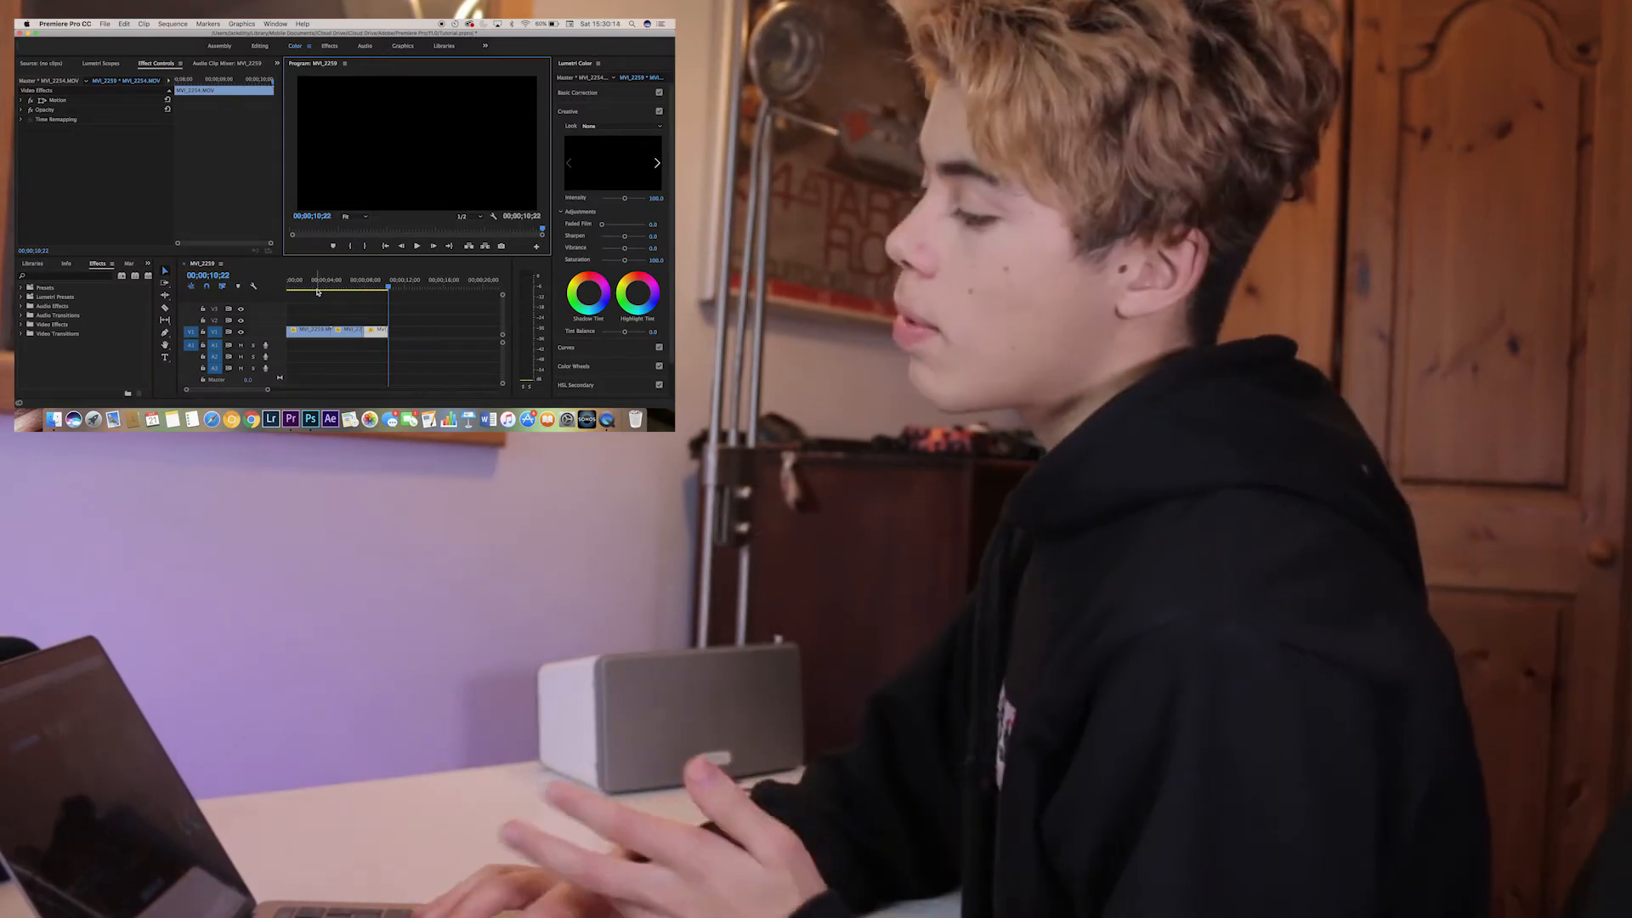
pyautogui.click(270, 292)
pyautogui.press('Home')
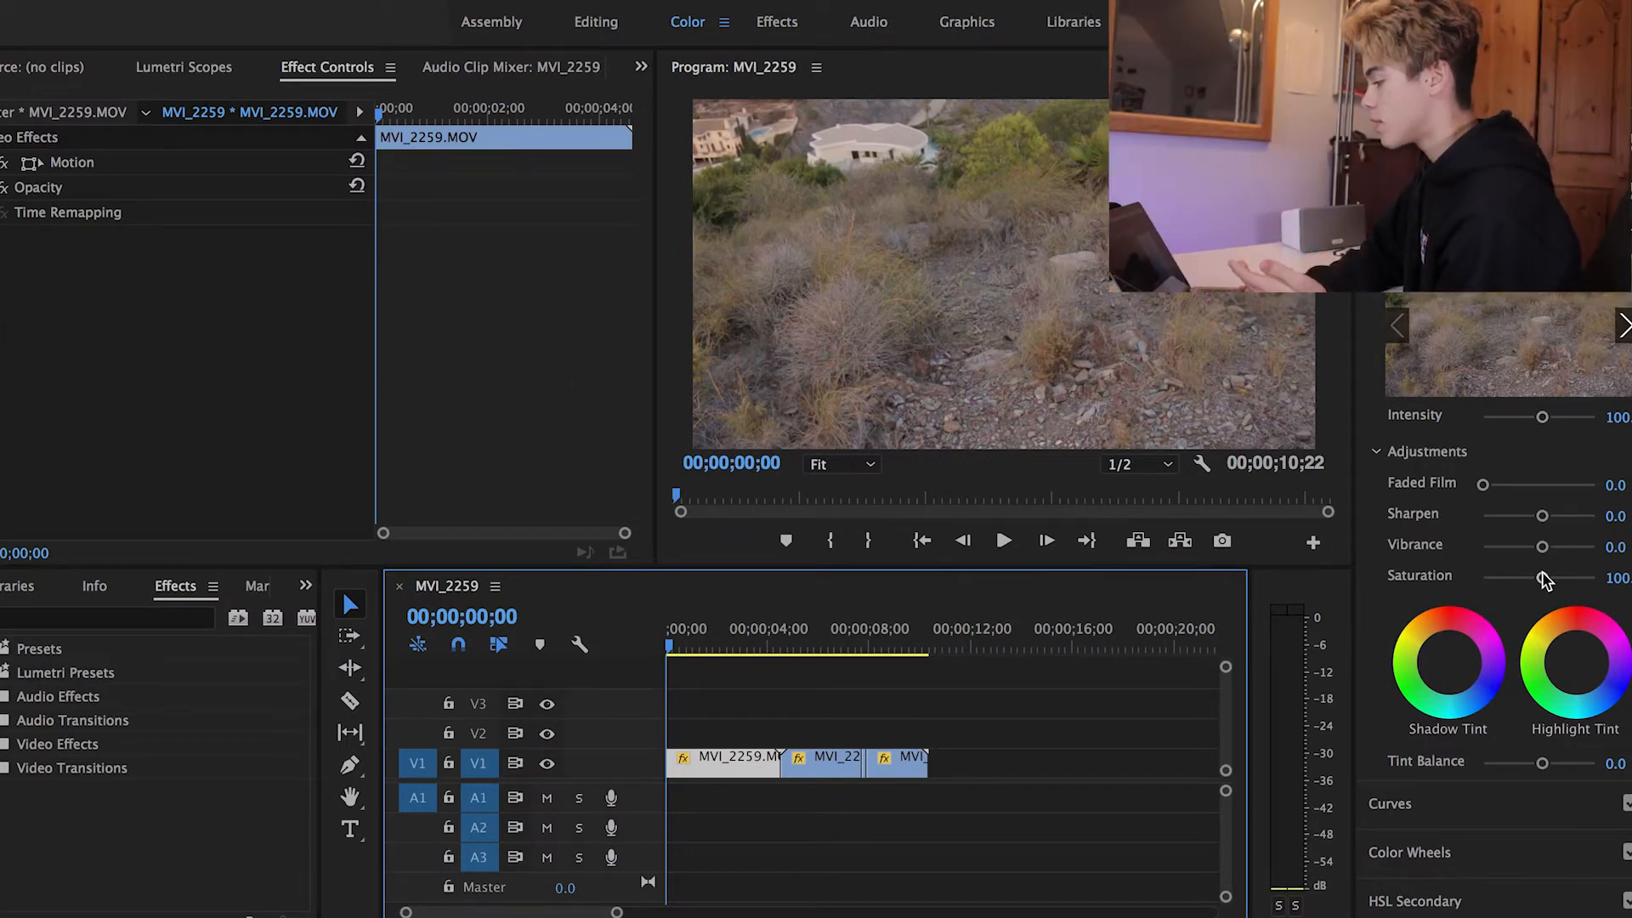
# View the available creative Look presets for the first clip without applying one
pyautogui.click(1483, 249)
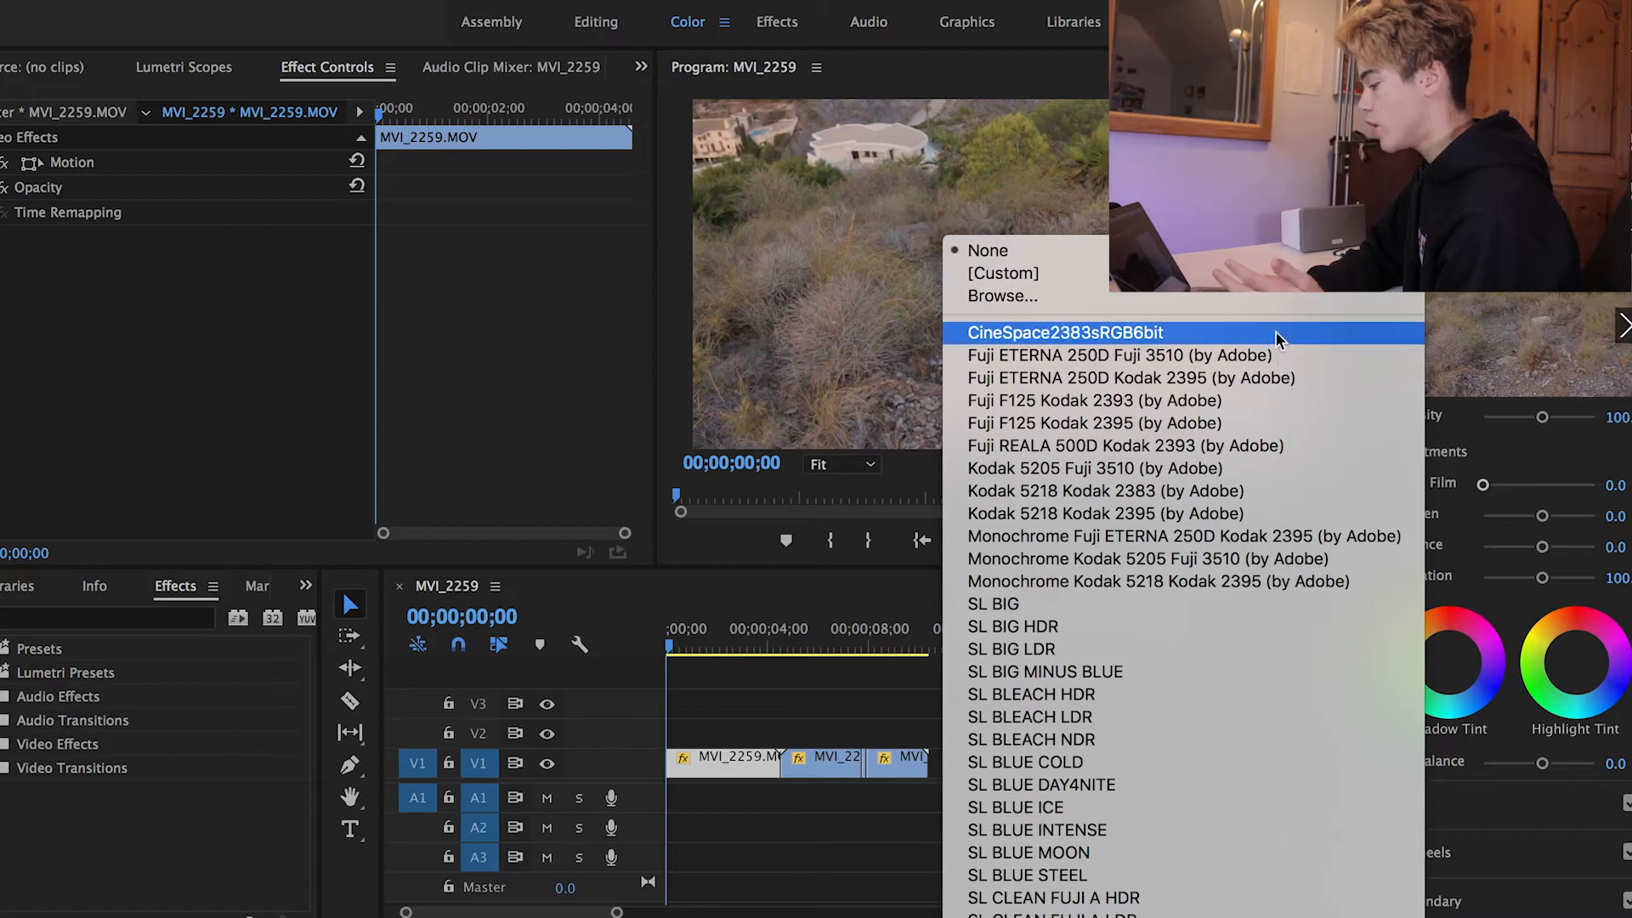
pyautogui.click(1523, 488)
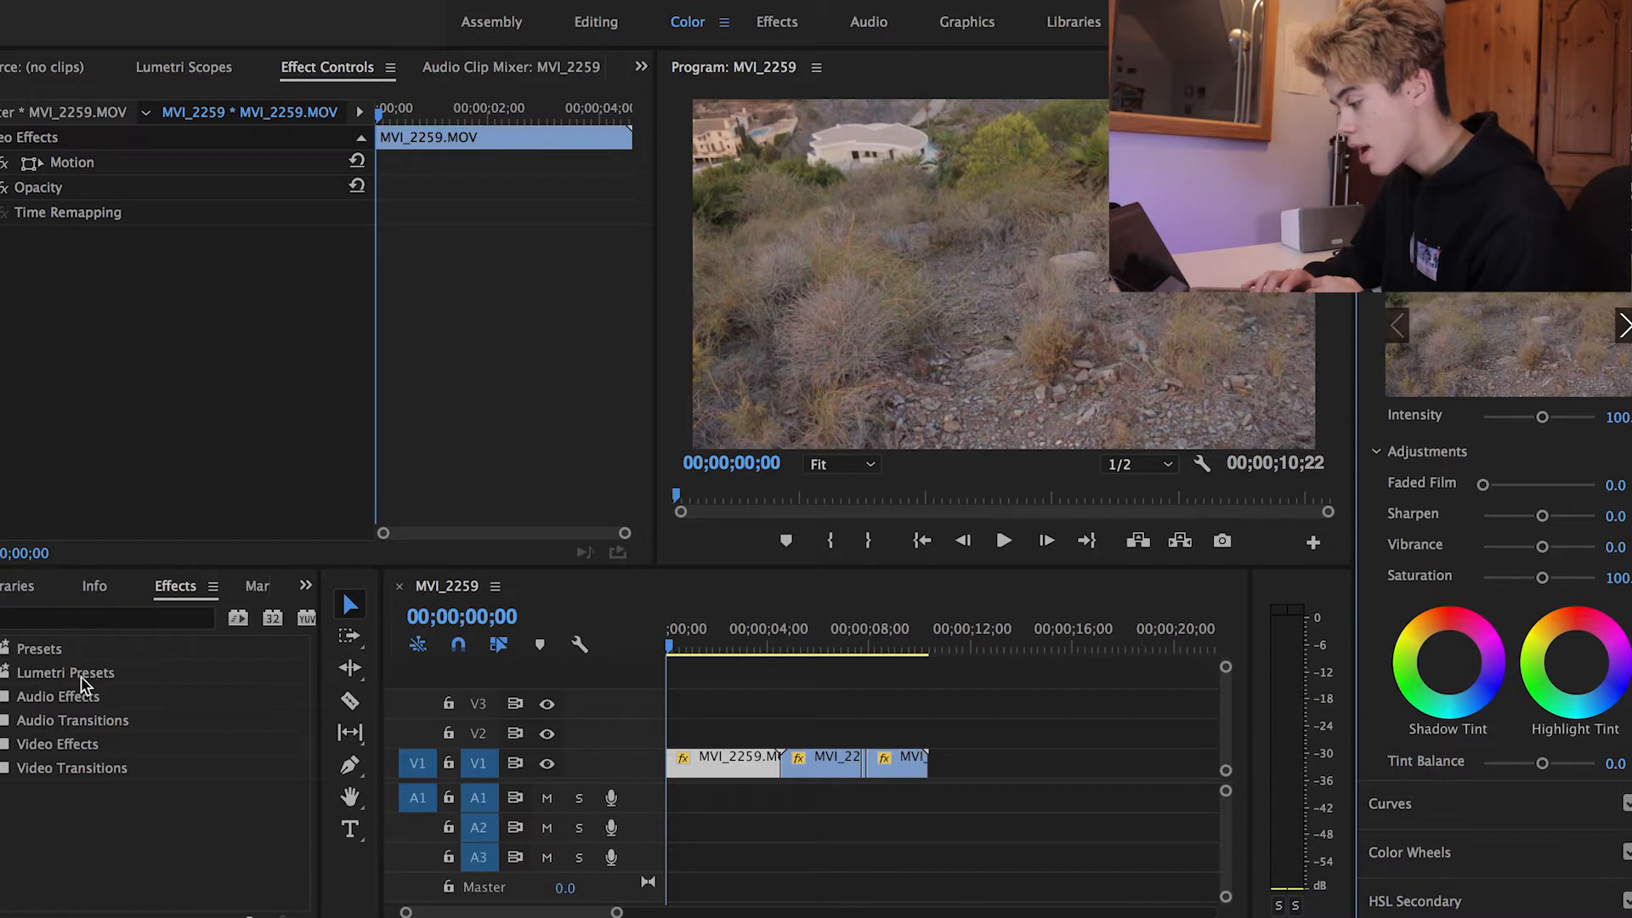
# Locate and select the Brightness & Contrast effect within the Color Correction video effects
pyautogui.click(4, 744)
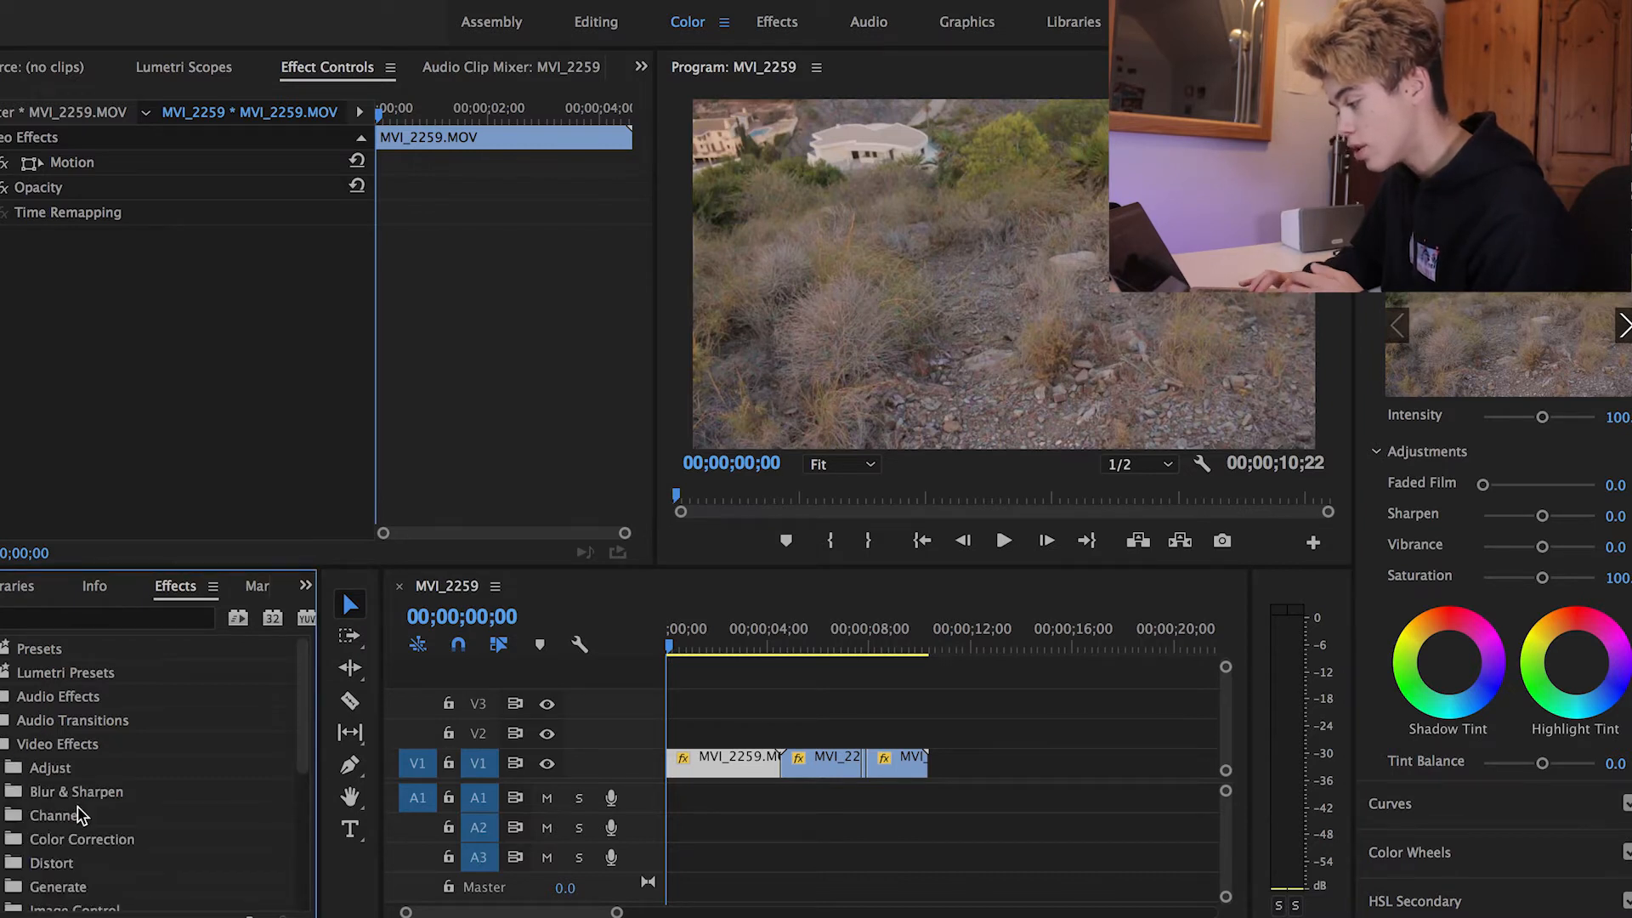
pyautogui.scroll(-2, 78, 814)
pyautogui.click(4, 744)
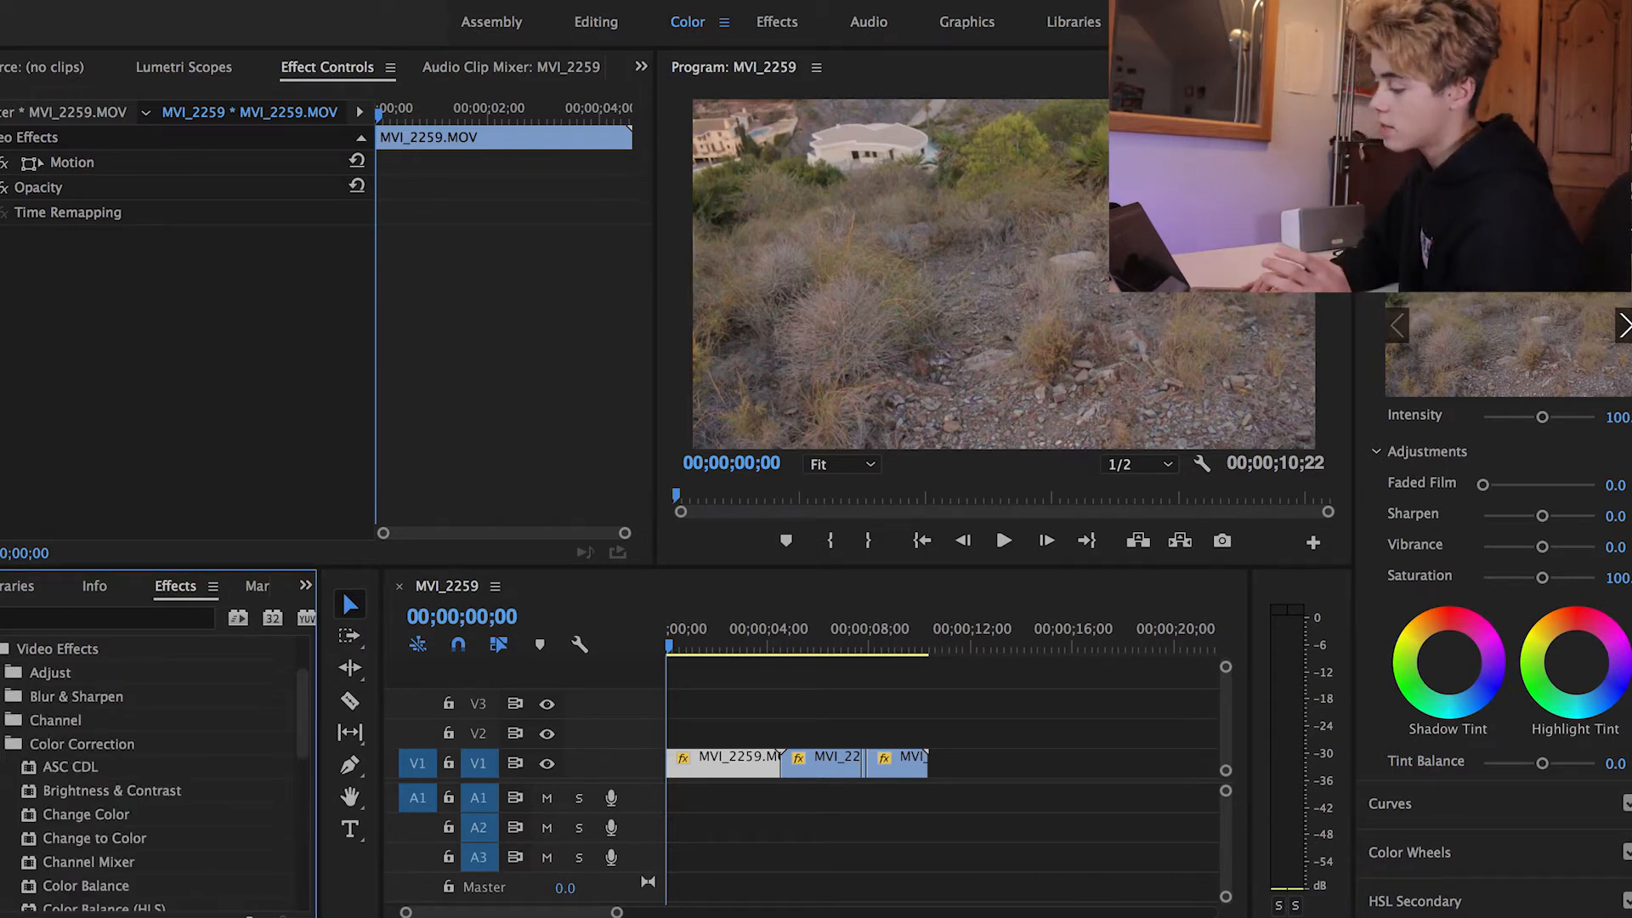
pyautogui.click(82, 792)
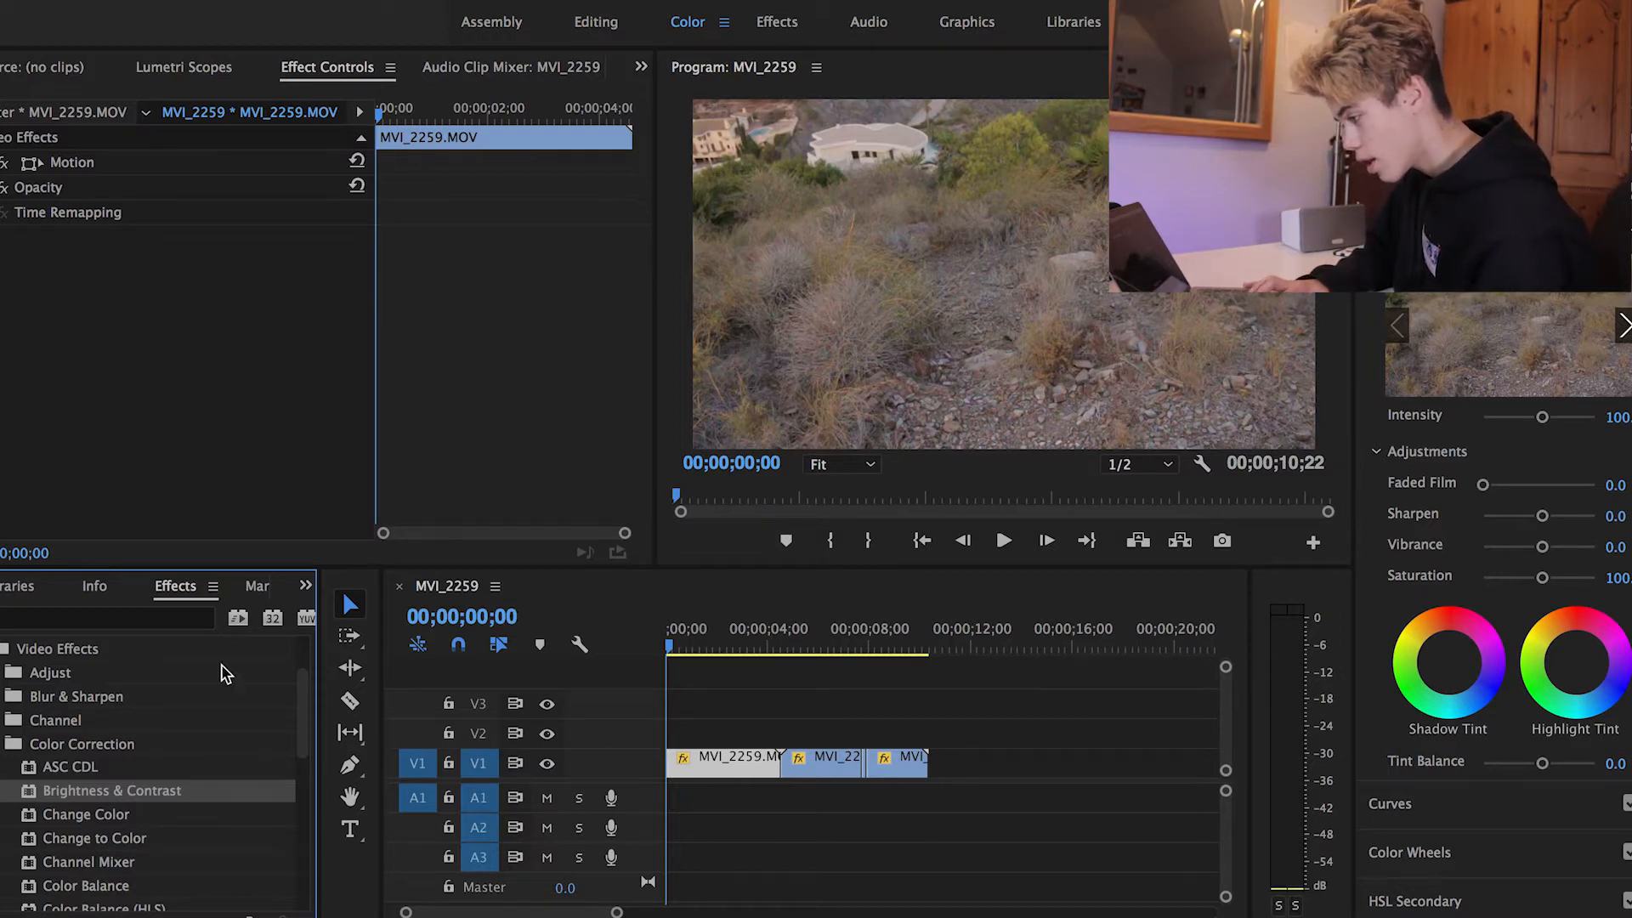
# Create a new bin in the Tutorial project with a second bin nested inside it
pyautogui.scroll(-2, 217, 587)
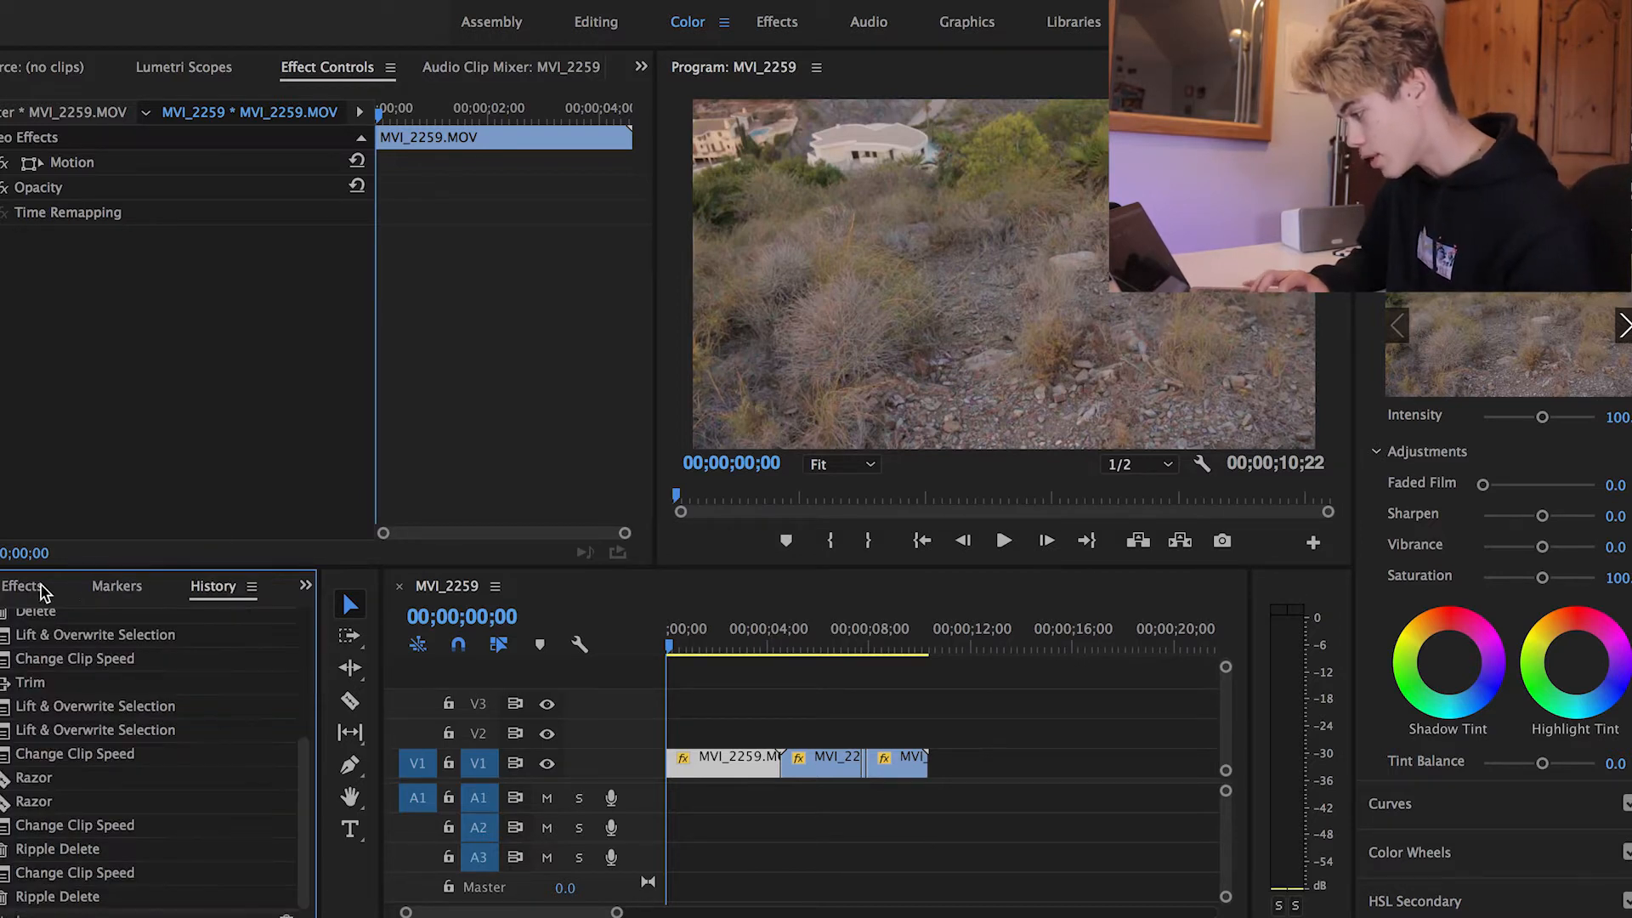
pyautogui.scroll(4, 43, 592)
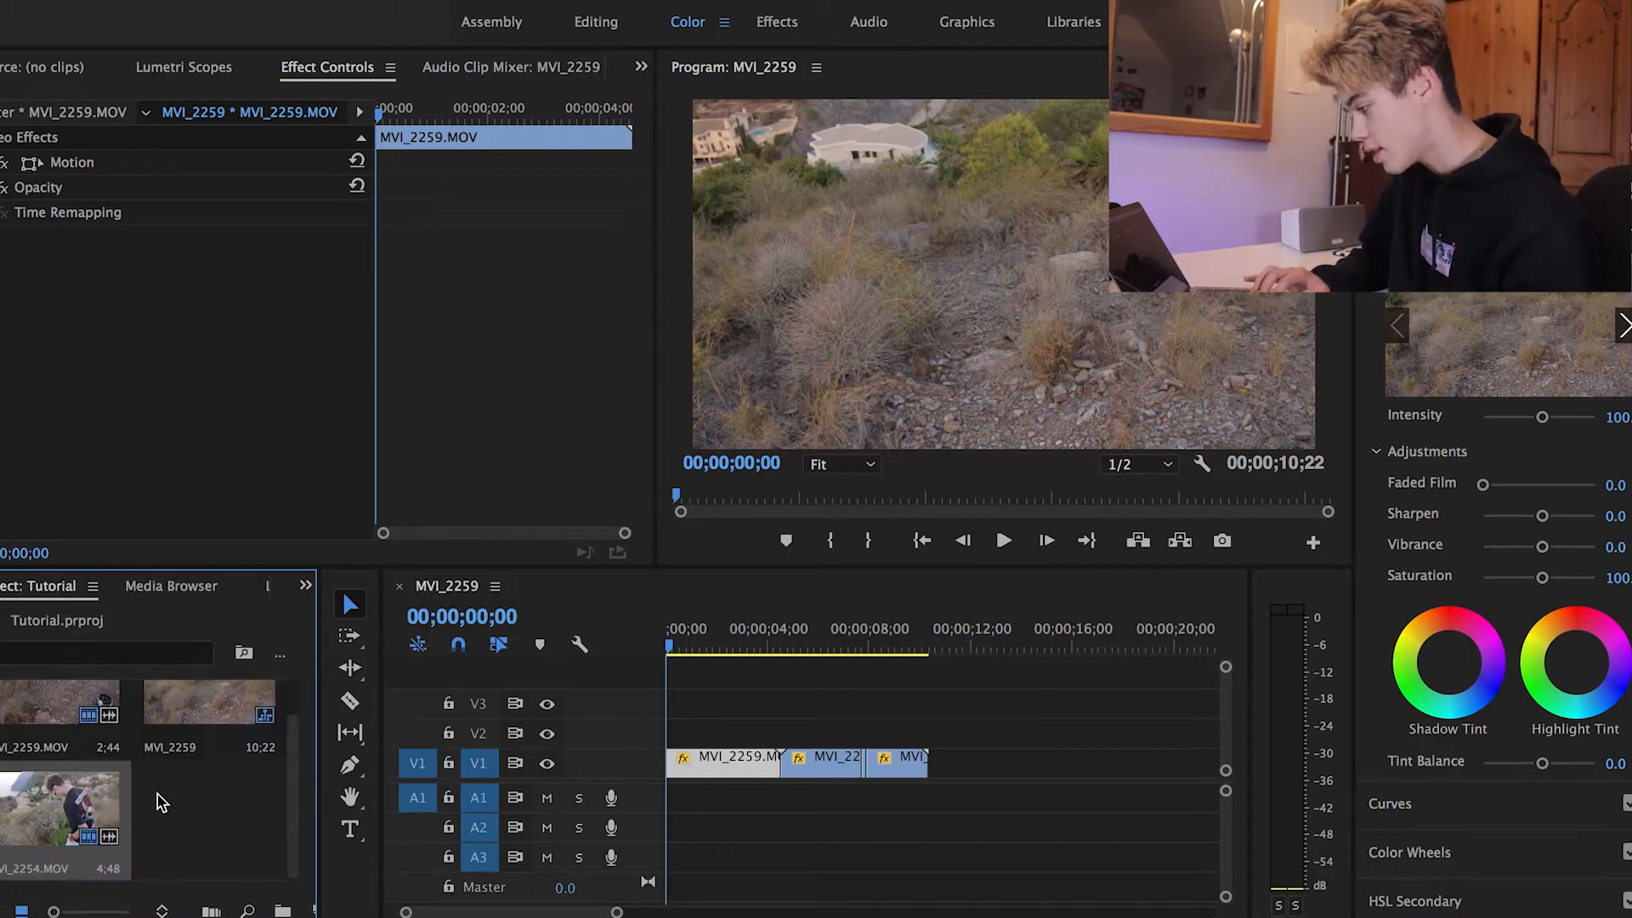
pyautogui.click(282, 912)
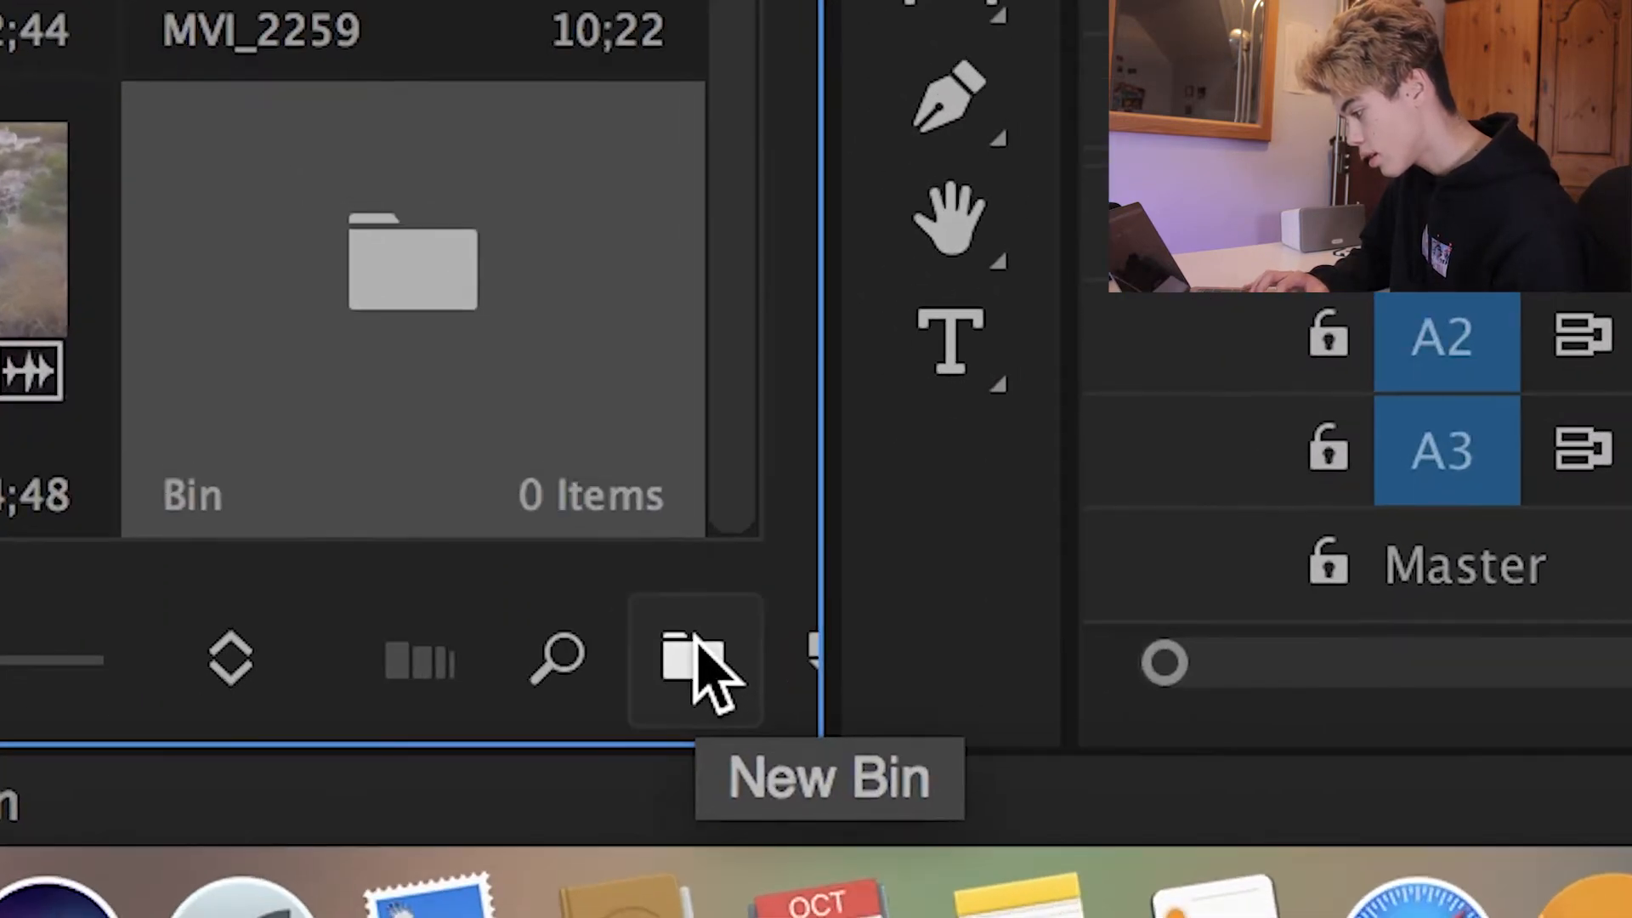
pyautogui.click(638, 693)
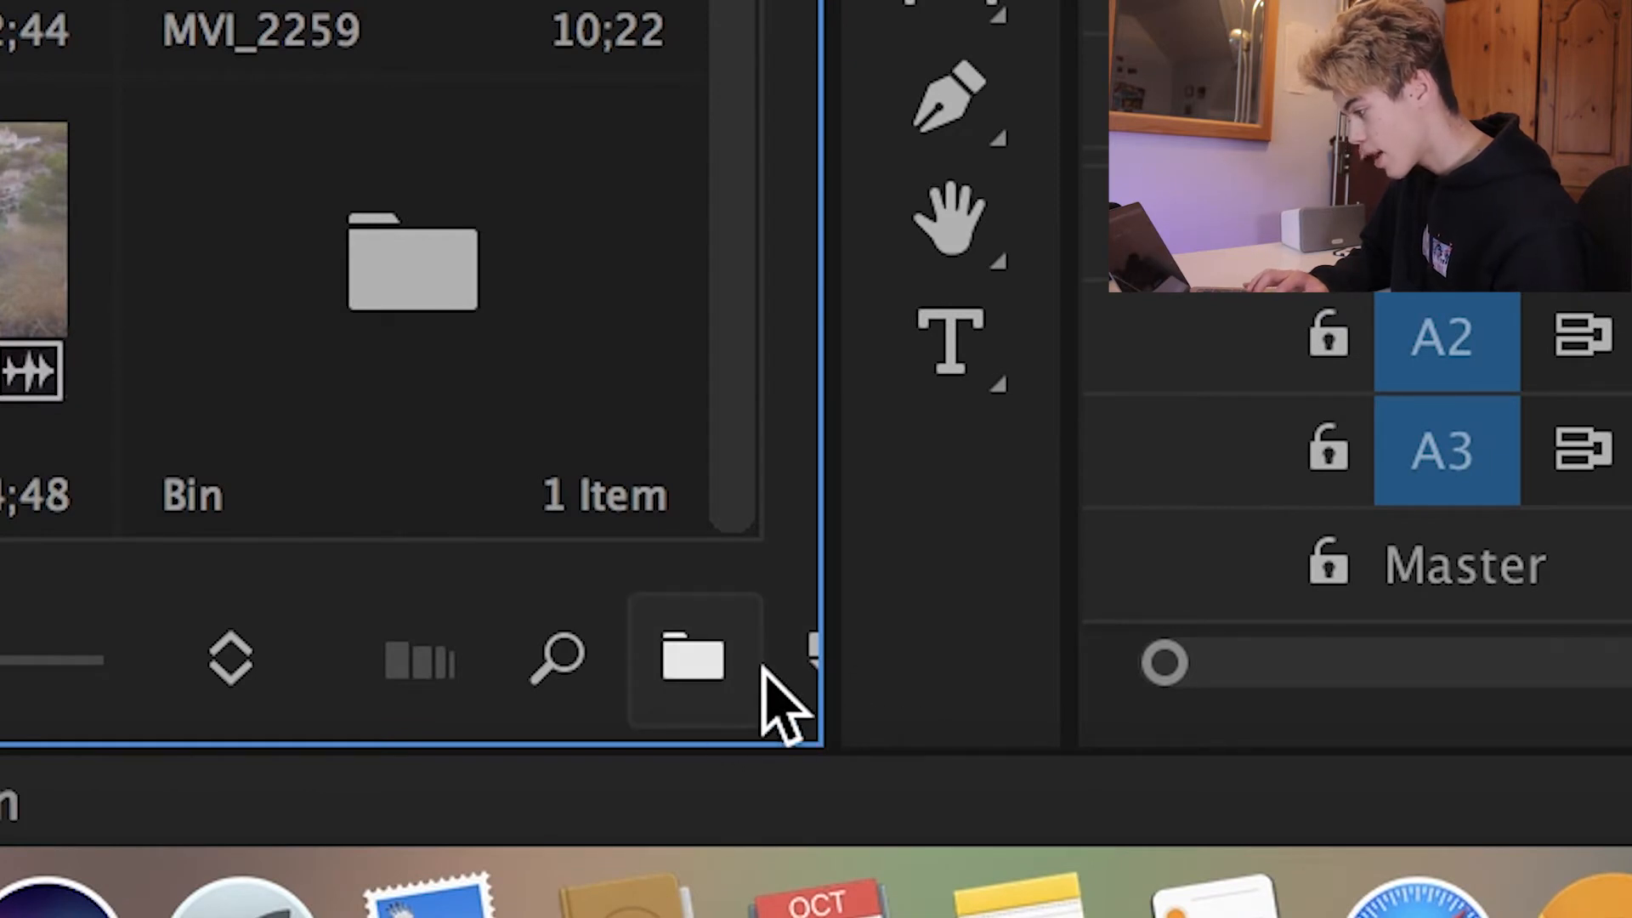
# Create a 1280 × 720 adjustment layer at 59.94 fps Drop-Frame with square pixels
pyautogui.click(810, 680)
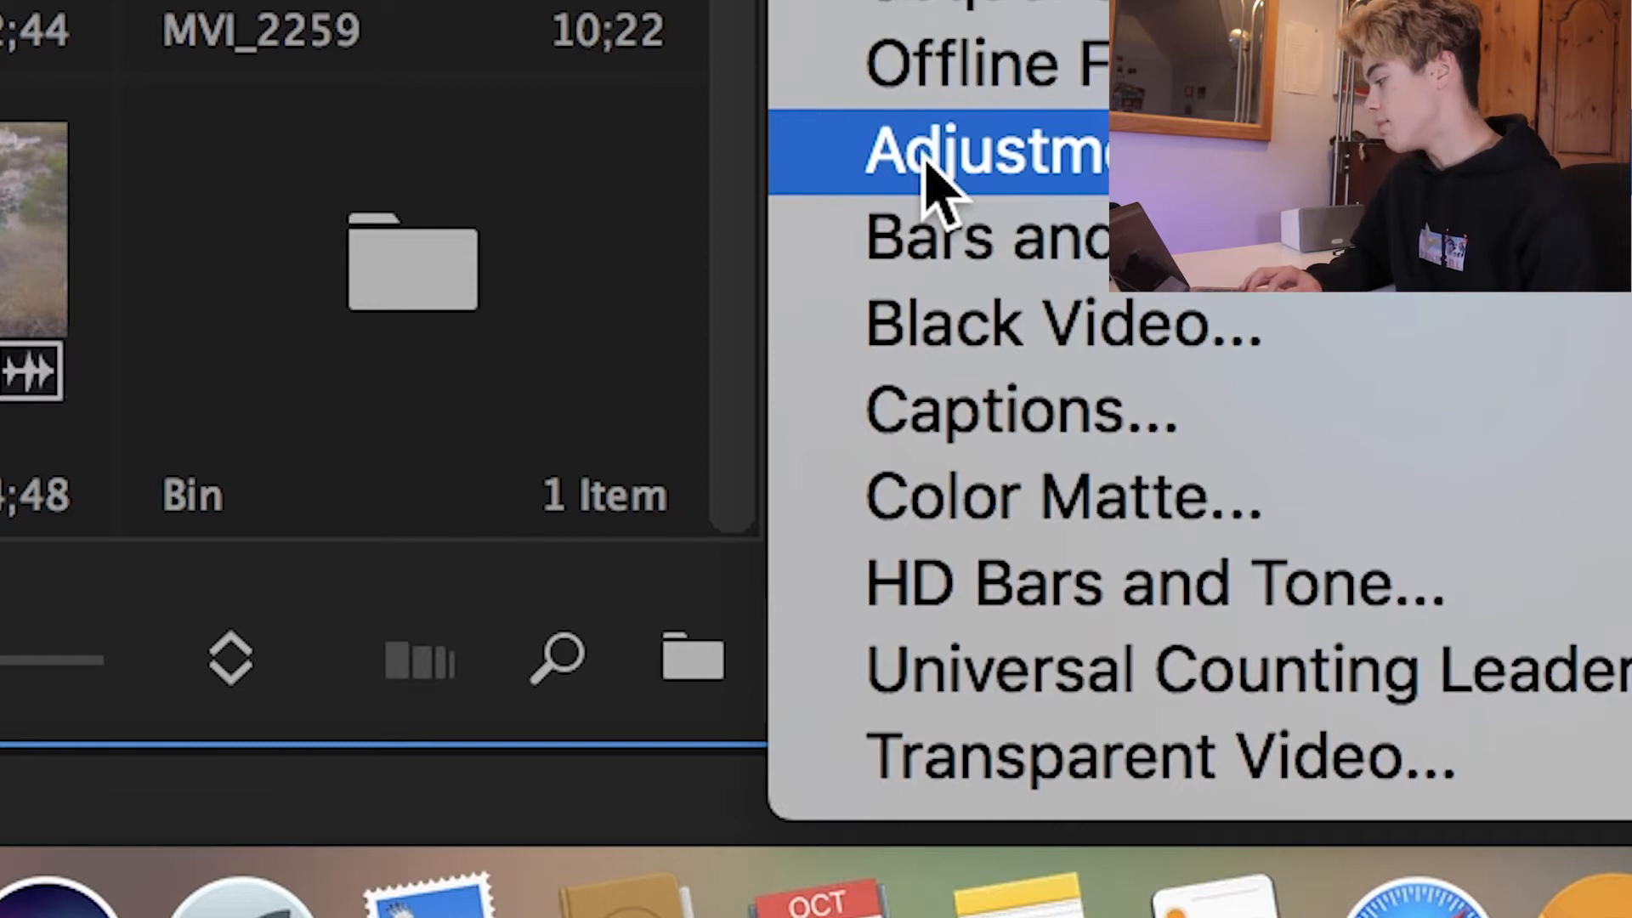
pyautogui.click(927, 163)
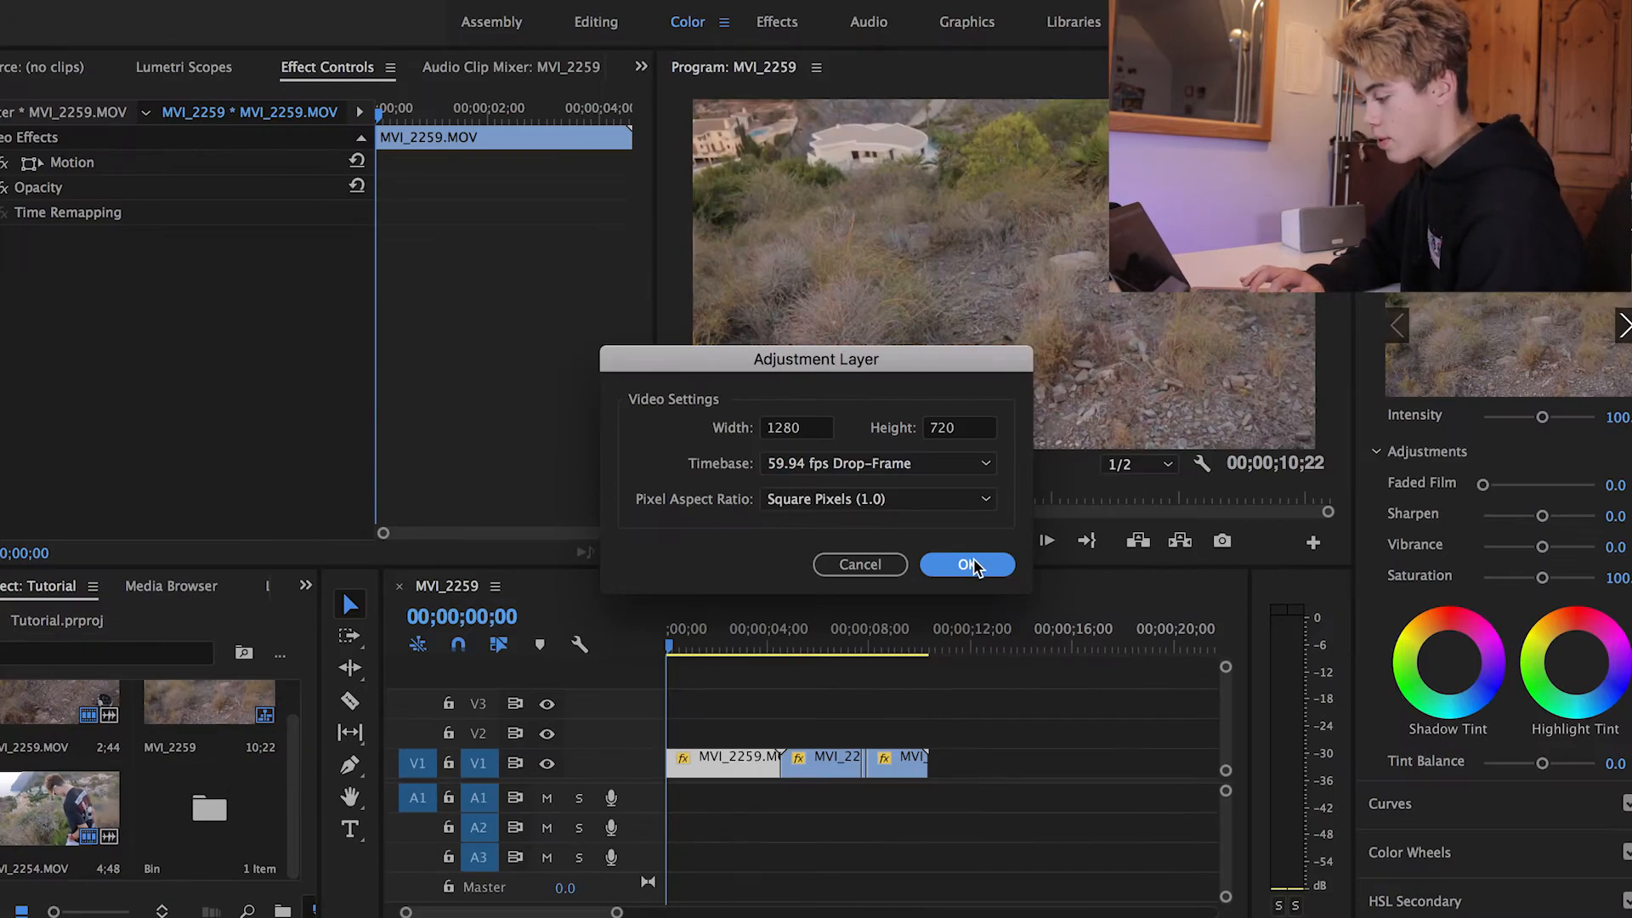
pyautogui.click(970, 565)
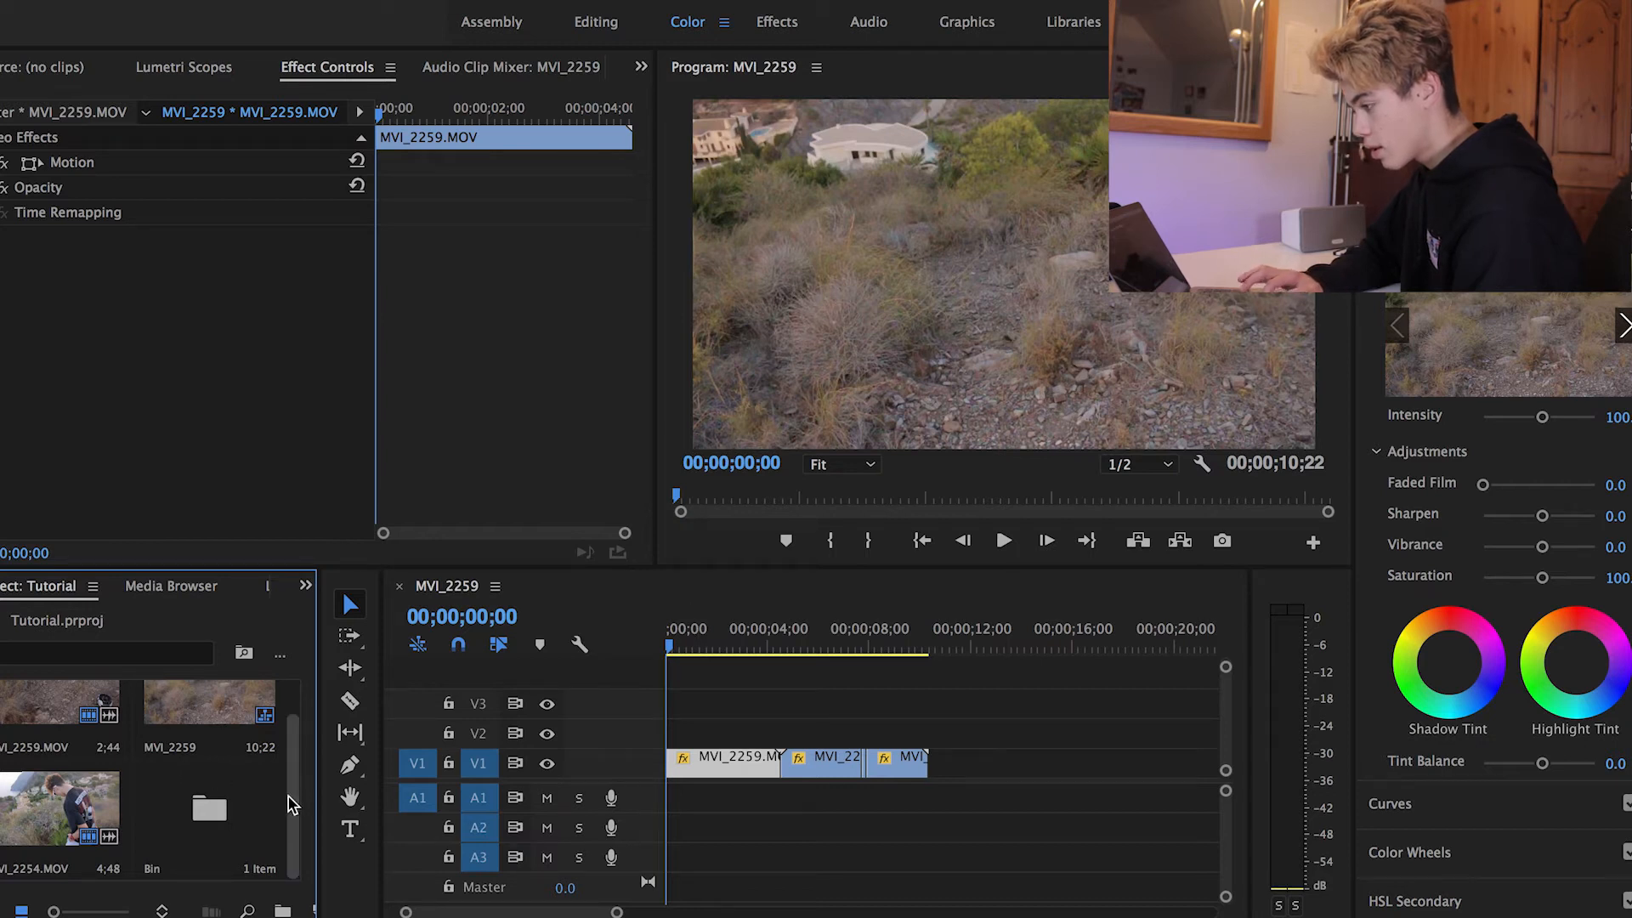
# Place the adjustment layer from the nested bin on track V2 at the sequence start and extend it over all the clips
pyautogui.scroll(1, 294, 692)
pyautogui.scroll(-1, 280, 813)
pyautogui.doubleClick(221, 822)
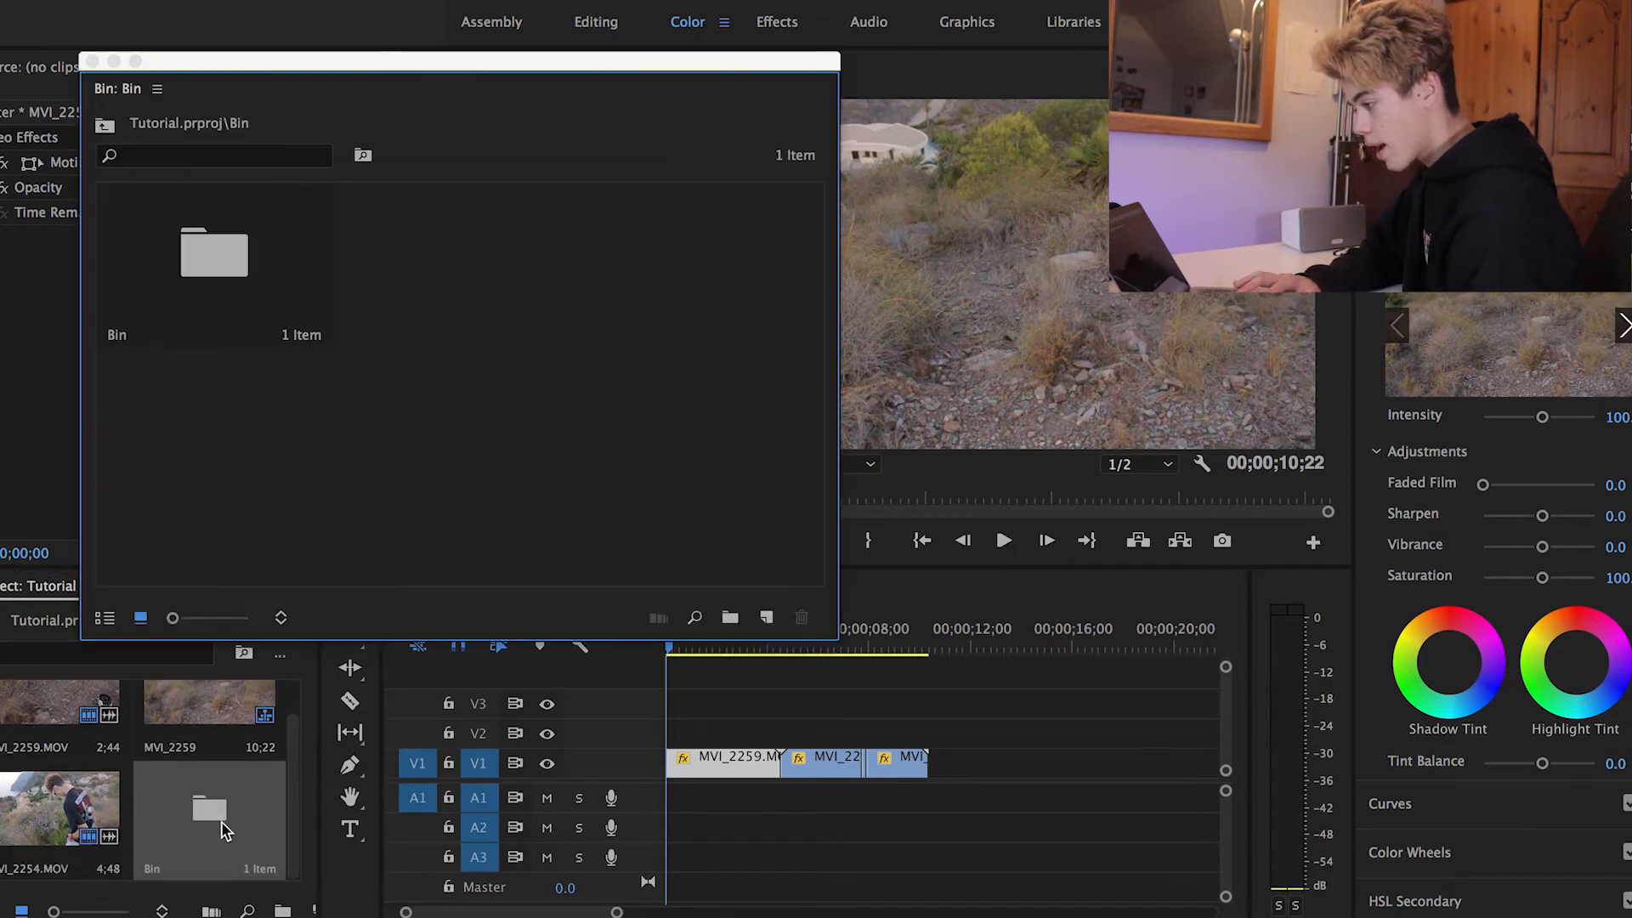
pyautogui.doubleClick(240, 296)
pyautogui.moveTo(236, 262); pyautogui.dragTo(667, 738)
pyautogui.moveTo(793, 729); pyautogui.dragTo(922, 729)
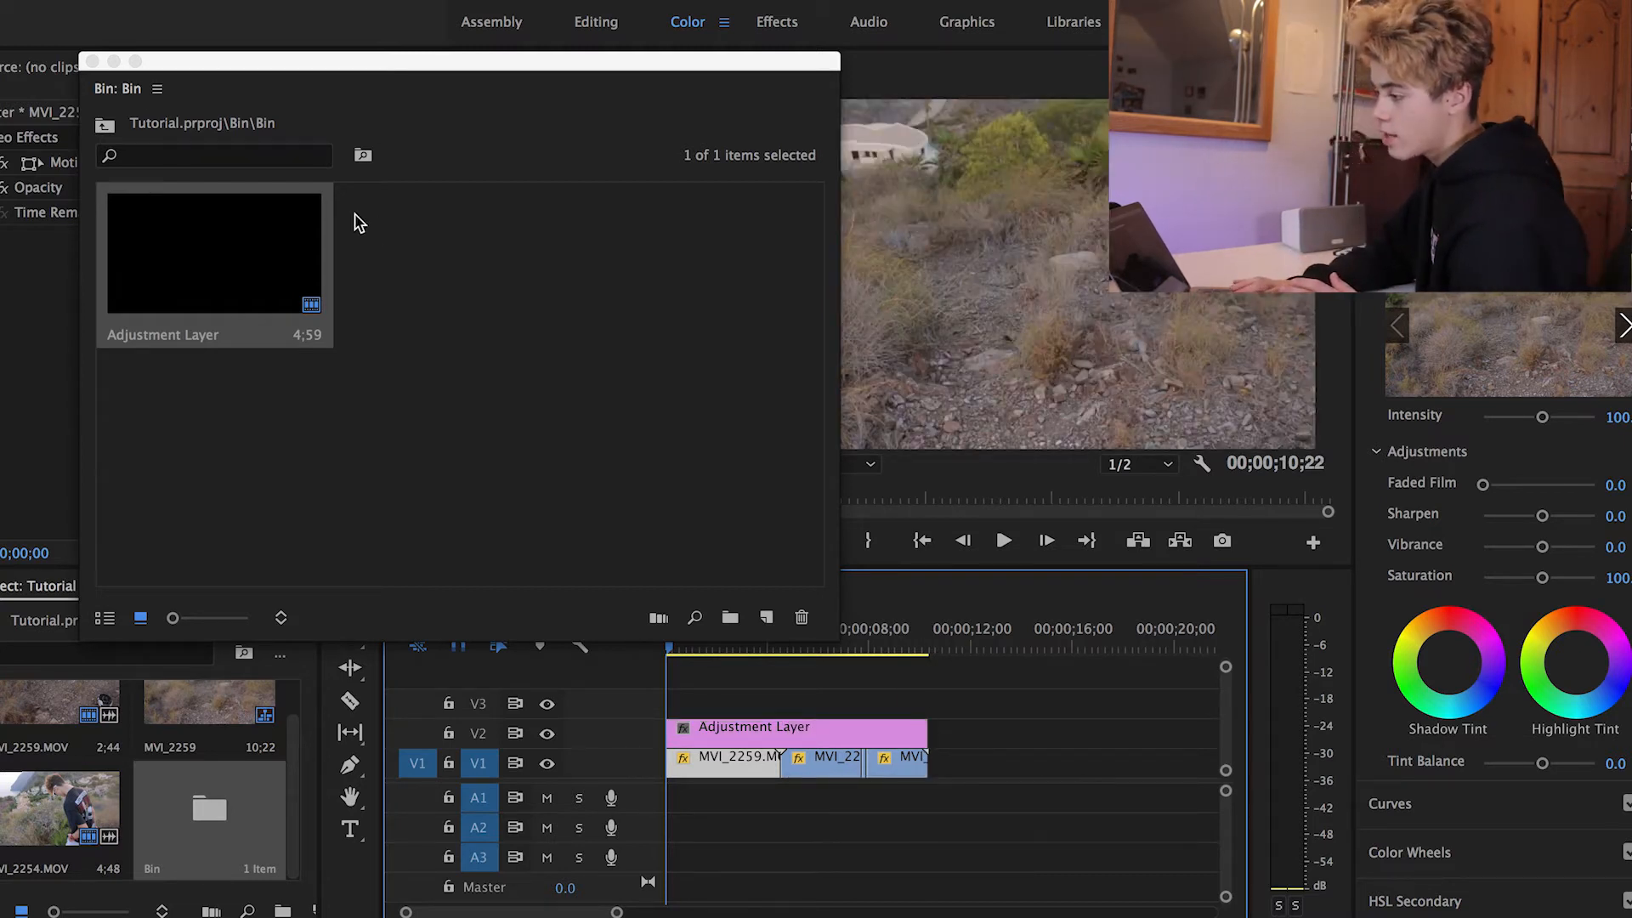
pyautogui.click(91, 61)
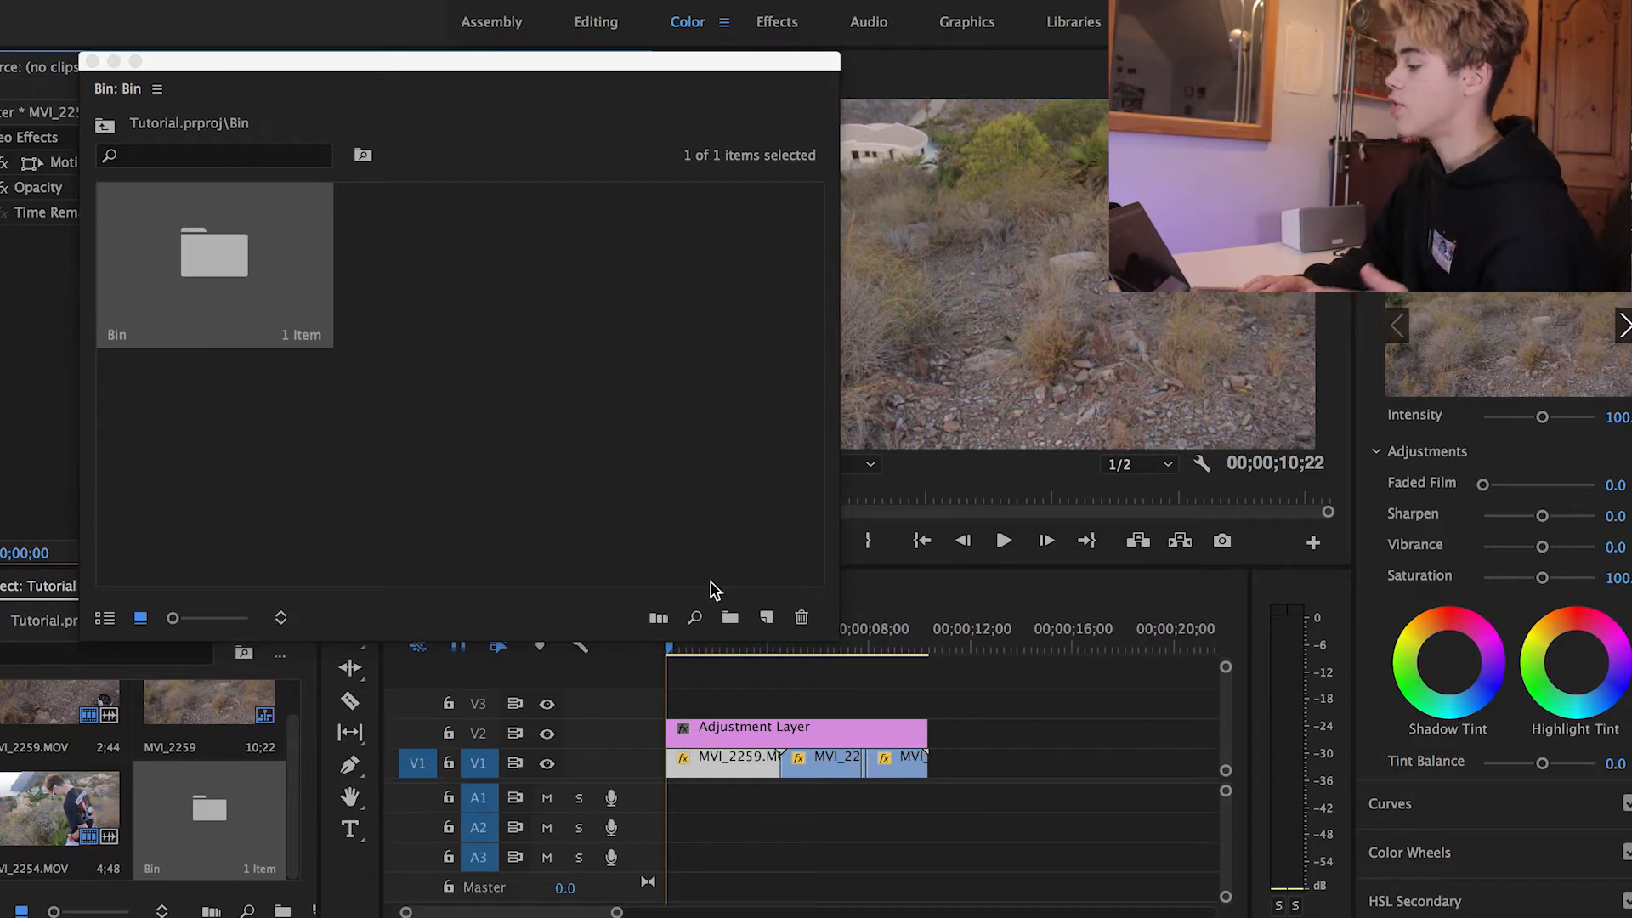
pyautogui.click(91, 62)
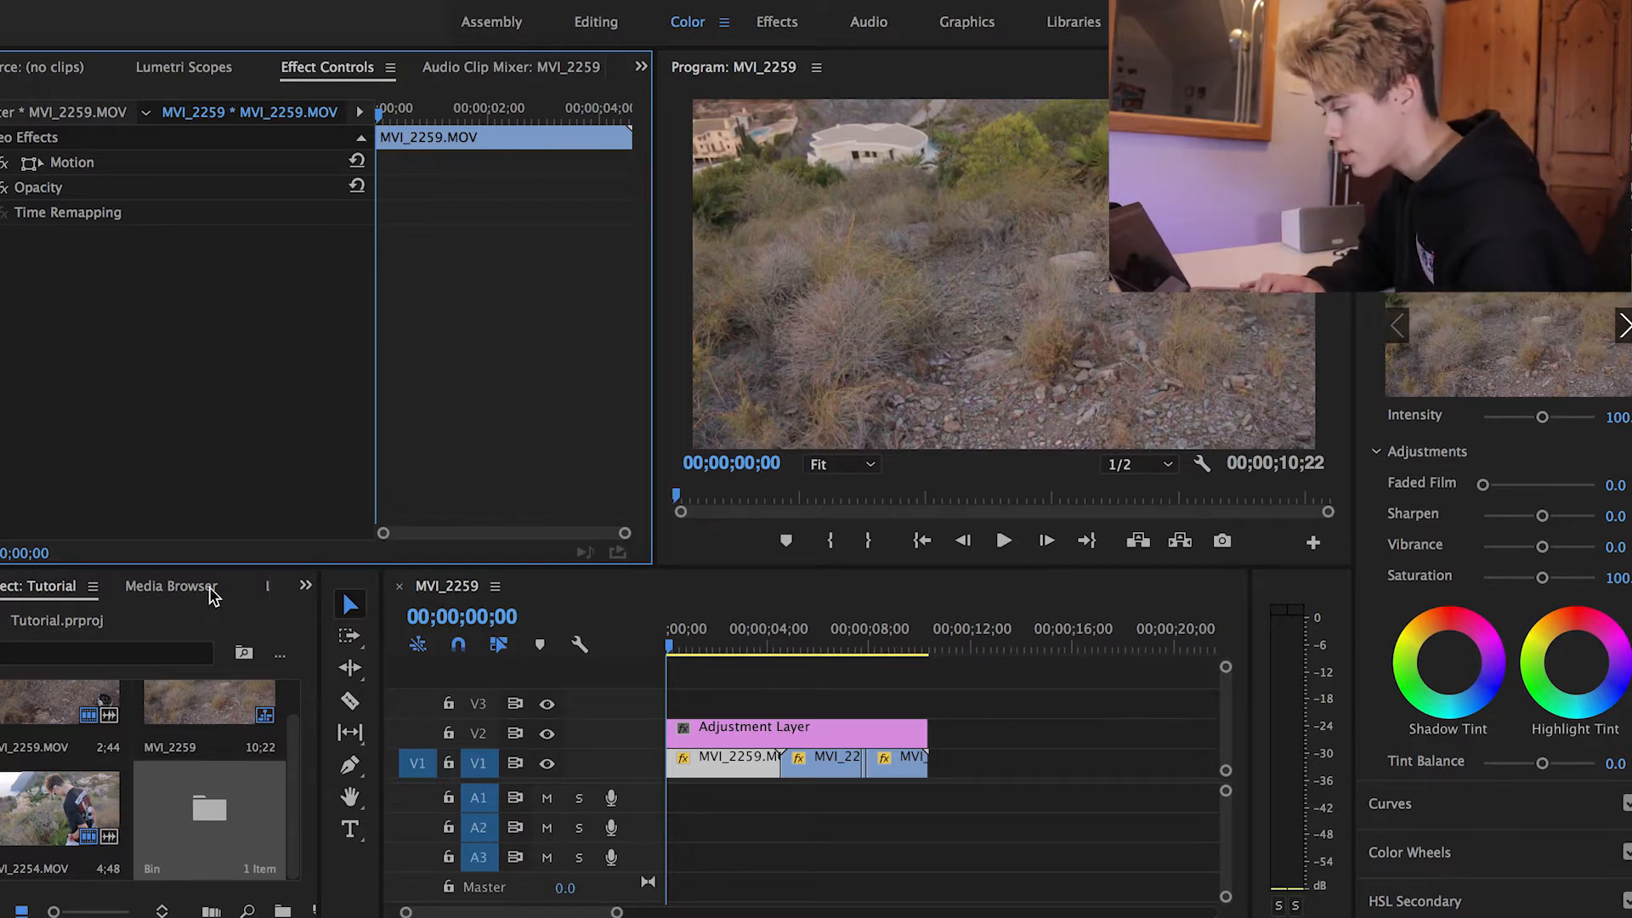
# Apply the Brightness & Contrast effect to the adjustment layer on V2
pyautogui.scroll(-4, 211, 587)
pyautogui.click(249, 595)
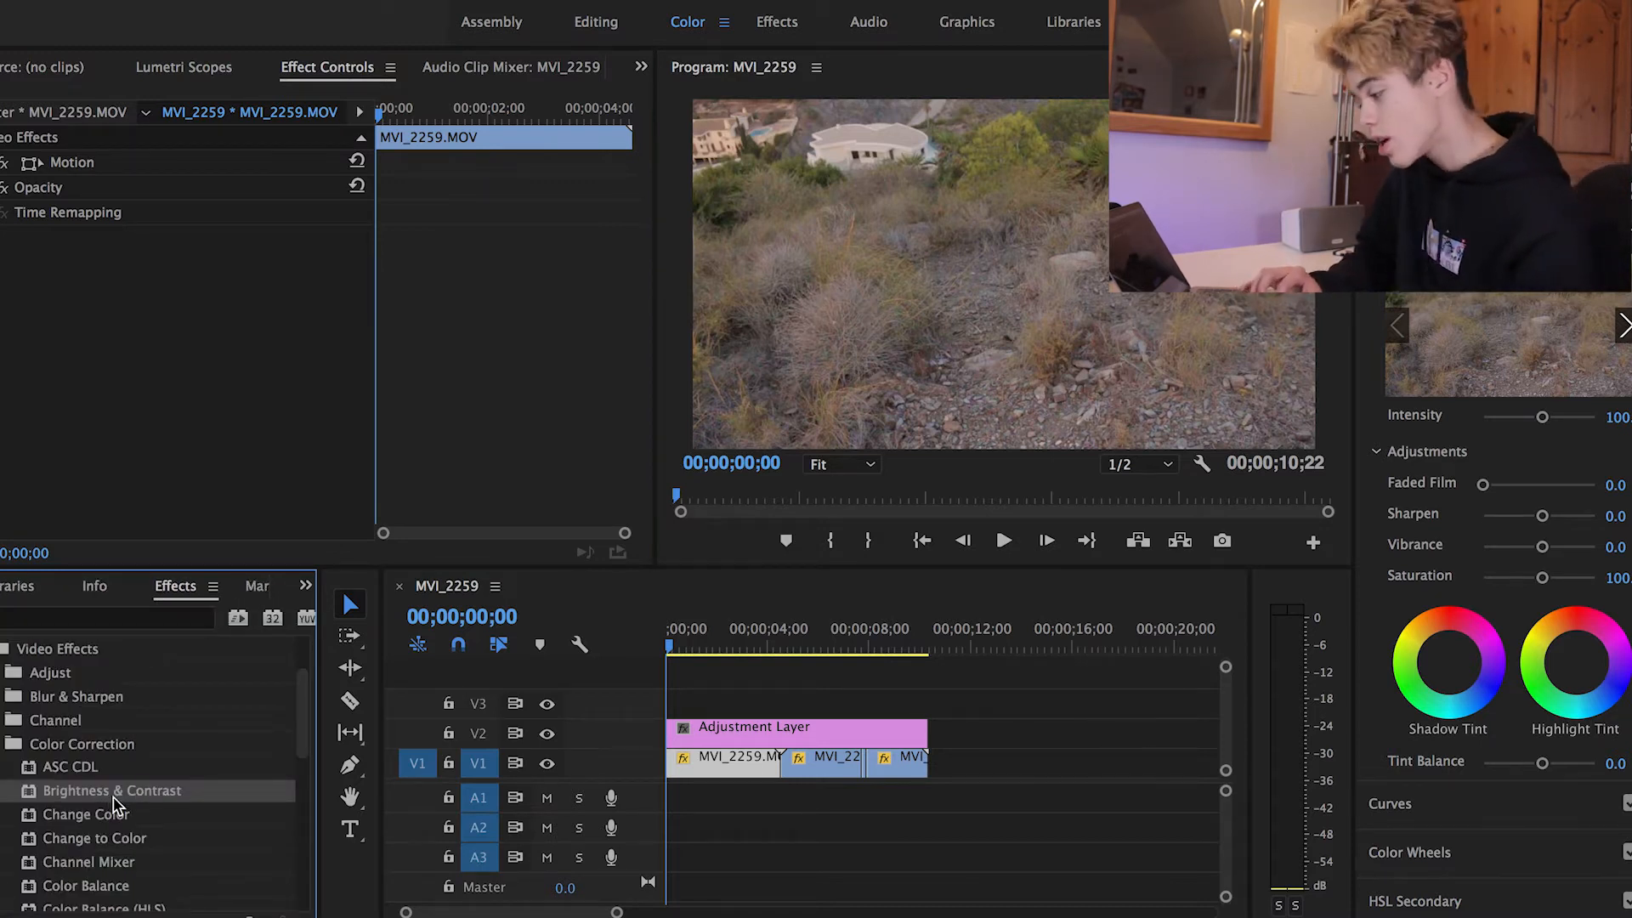
pyautogui.moveTo(113, 803); pyautogui.dragTo(727, 742)
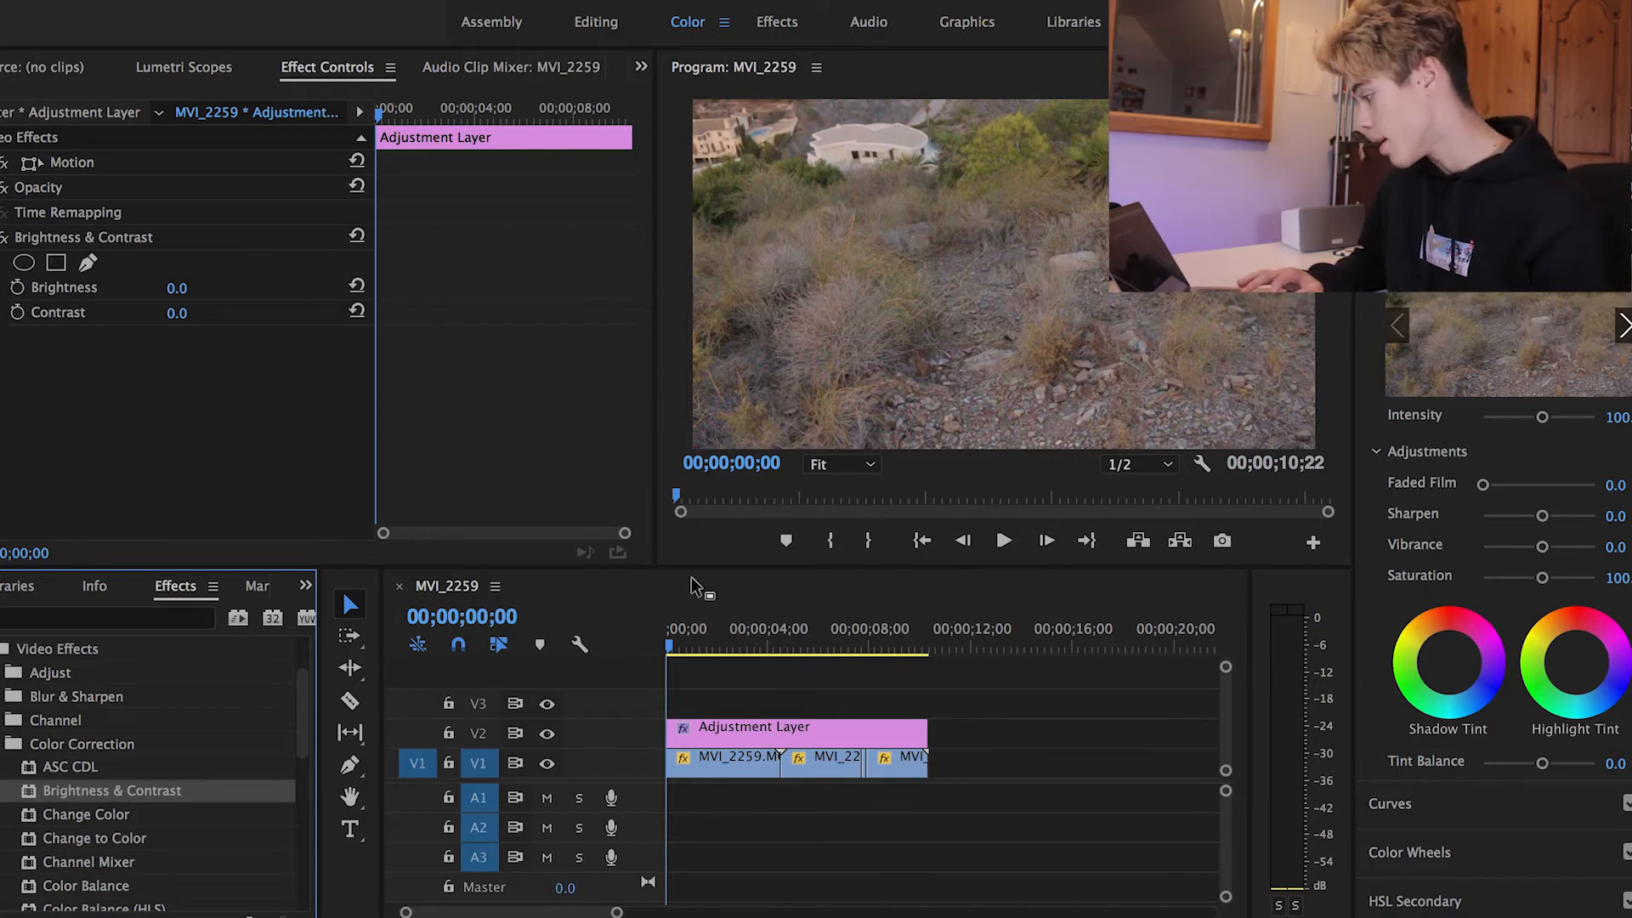
# Preview the frame at 00;00;01;30 and set the adjustment layer's Brightness to 15 and Contrast to 12
pyautogui.moveTo(690, 646)
pyautogui.mouseDown()
pyautogui.moveTo(717, 646)
pyautogui.moveTo(694, 646)
pyautogui.mouseUp()
pyautogui.click(705, 640)
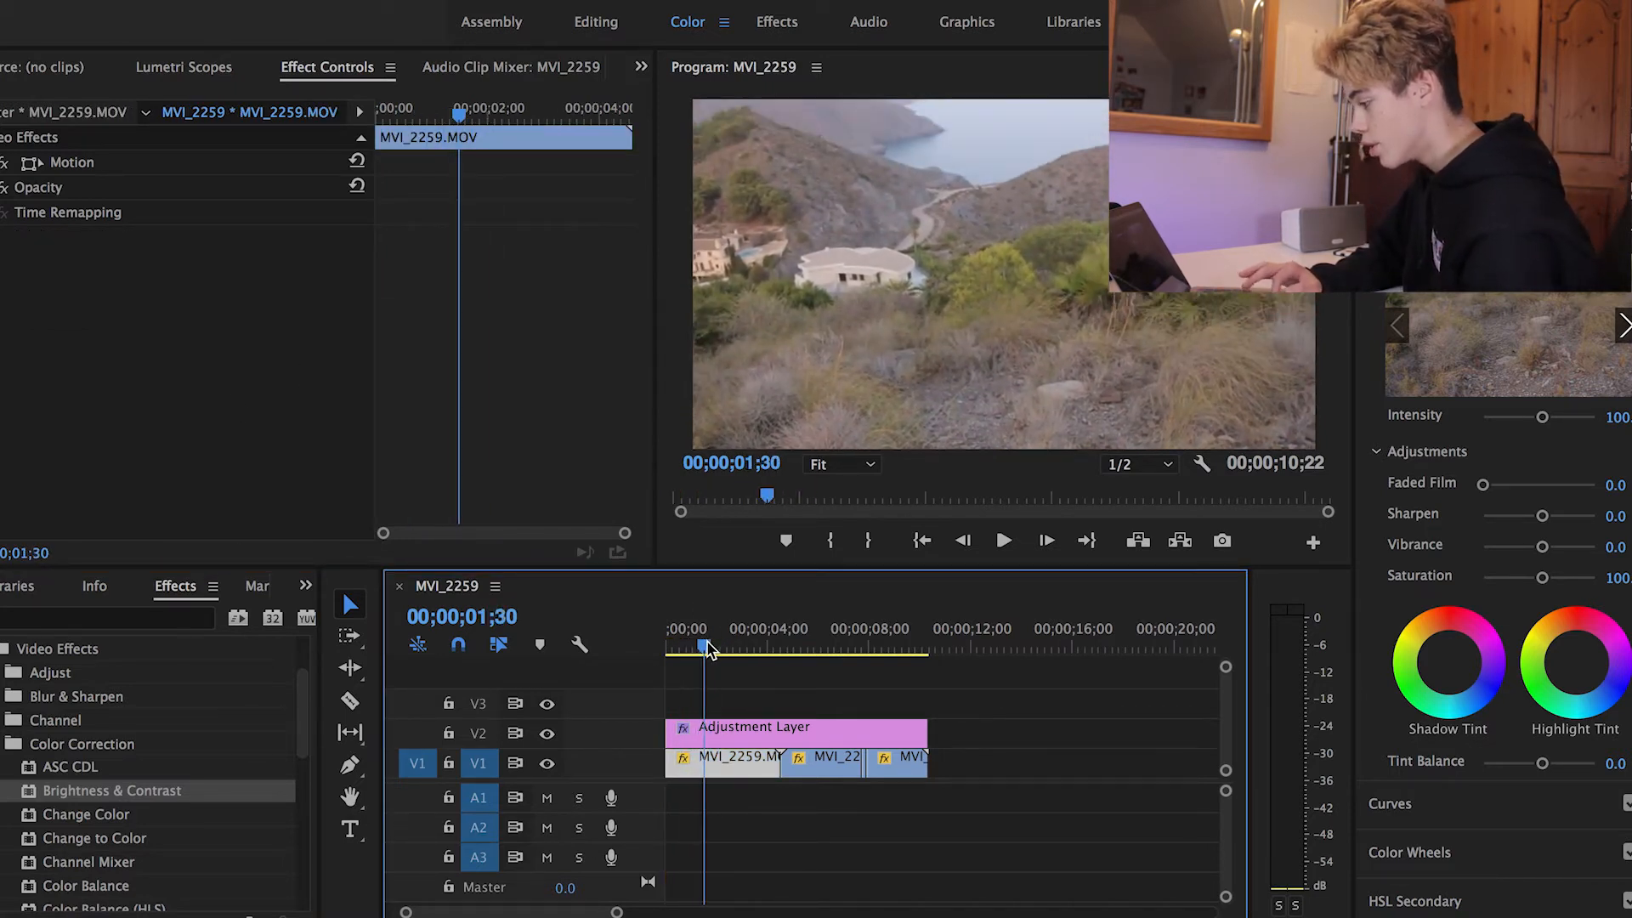
pyautogui.click(738, 733)
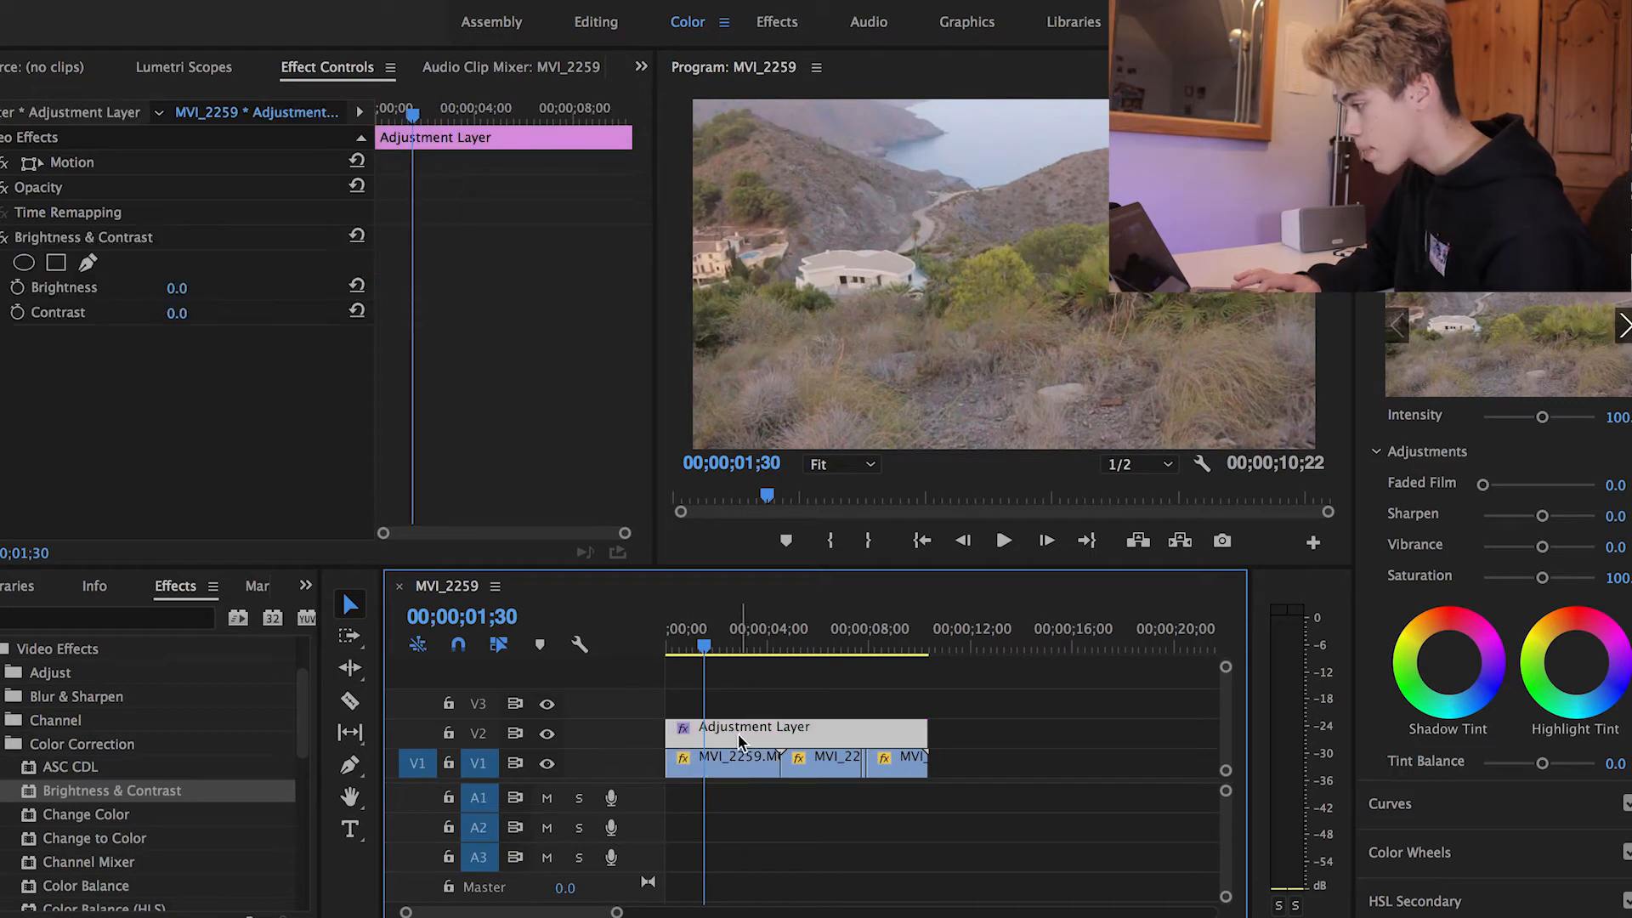
pyautogui.click(176, 288)
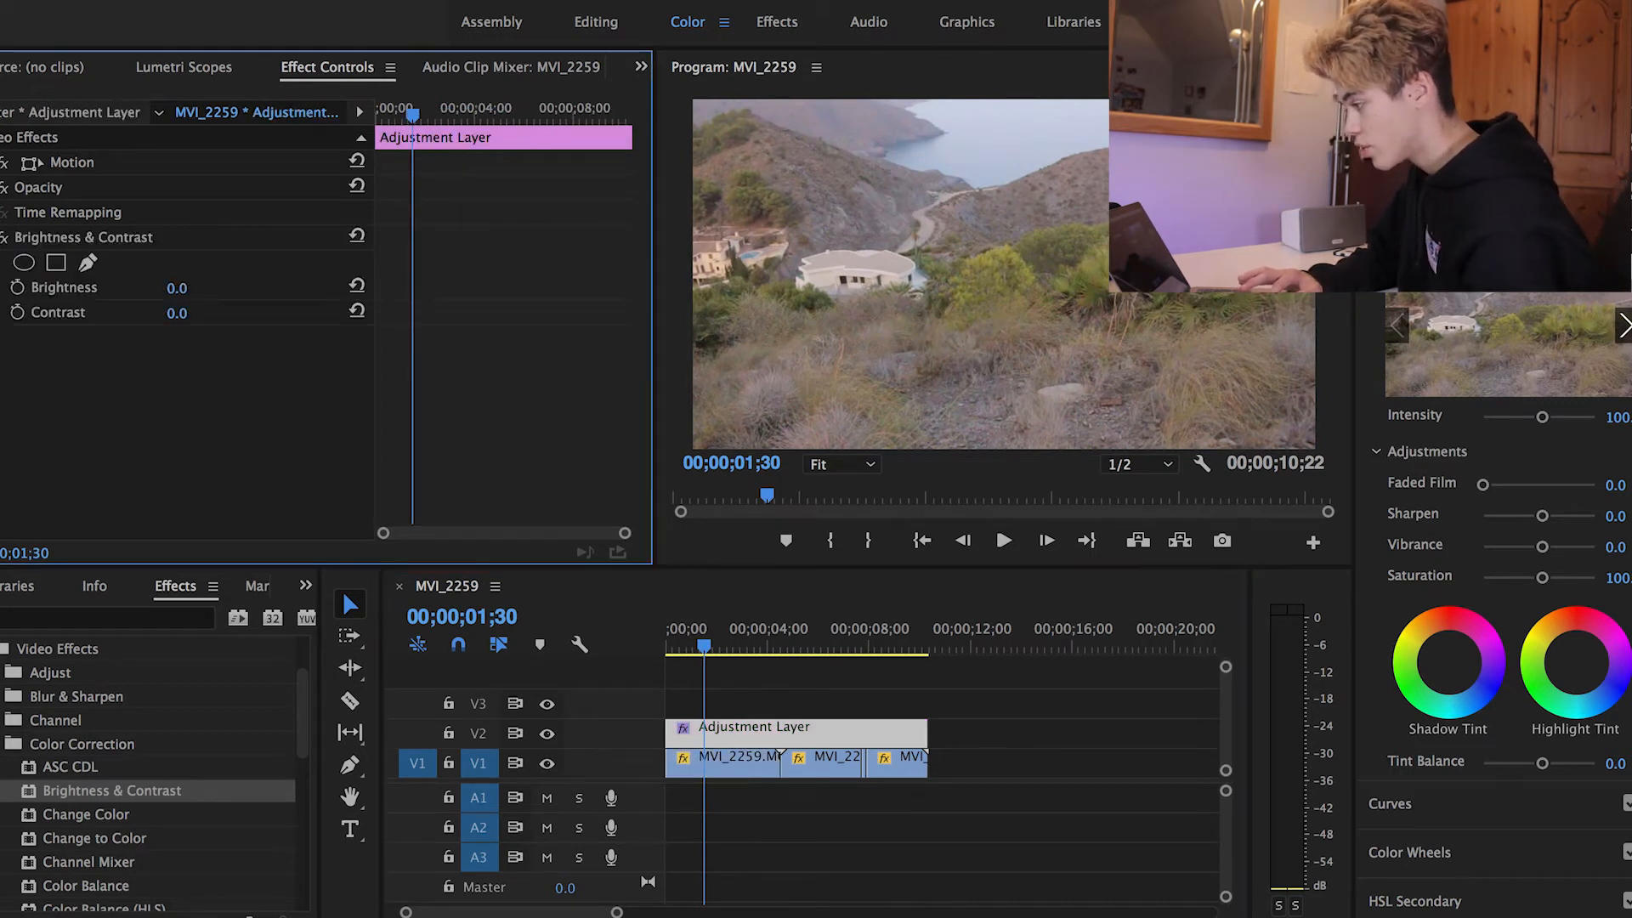
pyautogui.moveTo(176, 288); pyautogui.dragTo(202, 289)
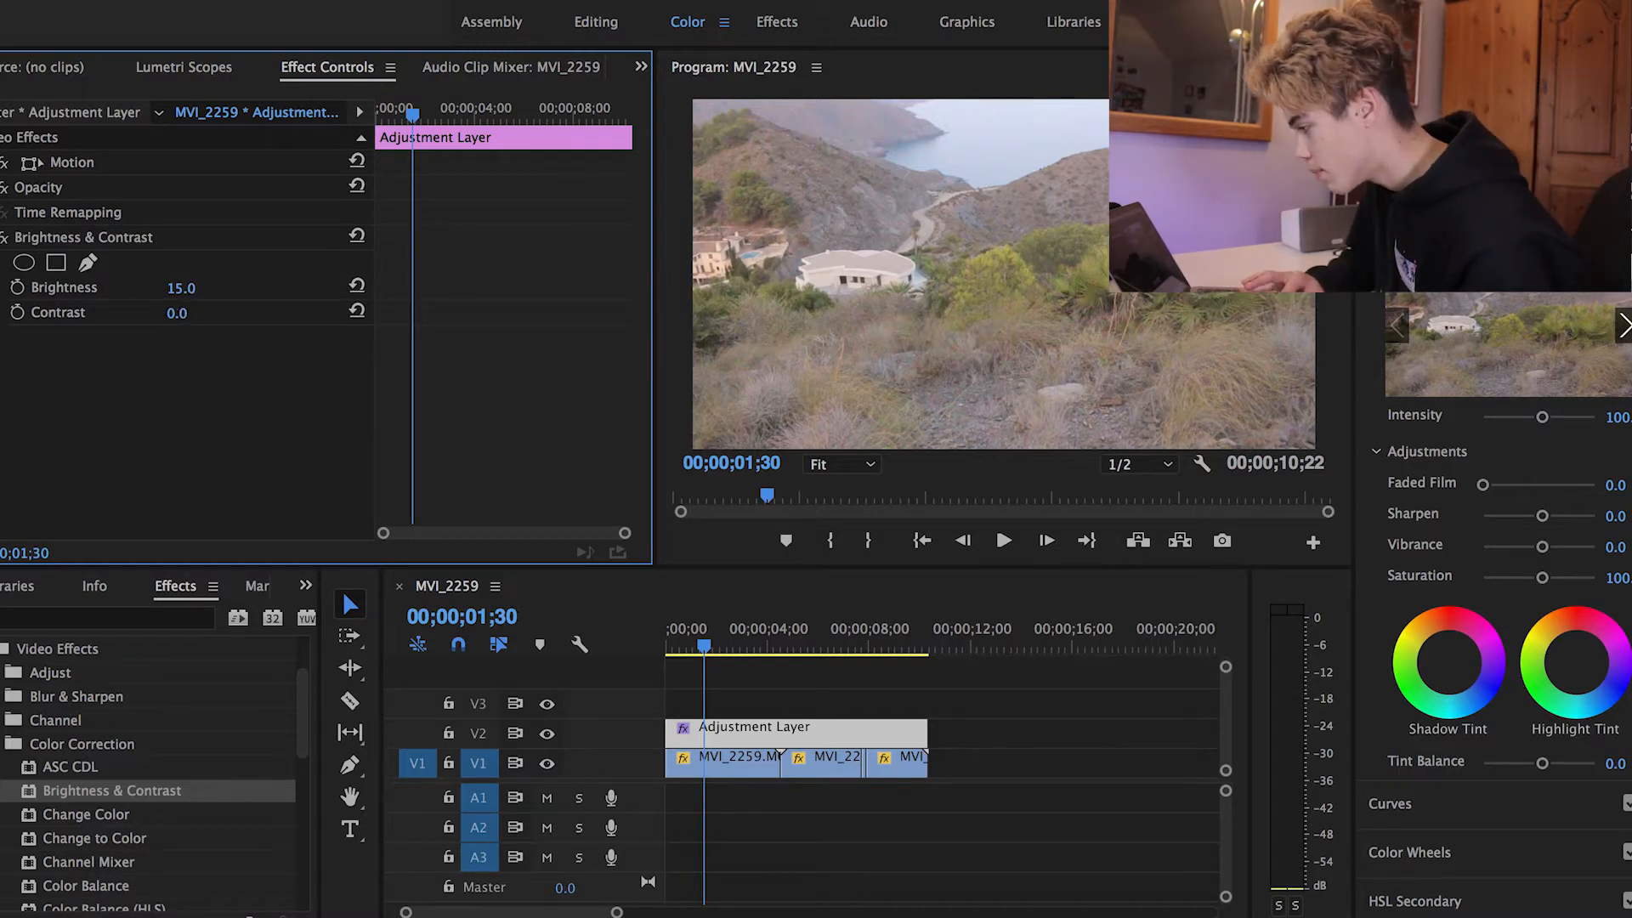
pyautogui.moveTo(177, 313); pyautogui.dragTo(206, 313)
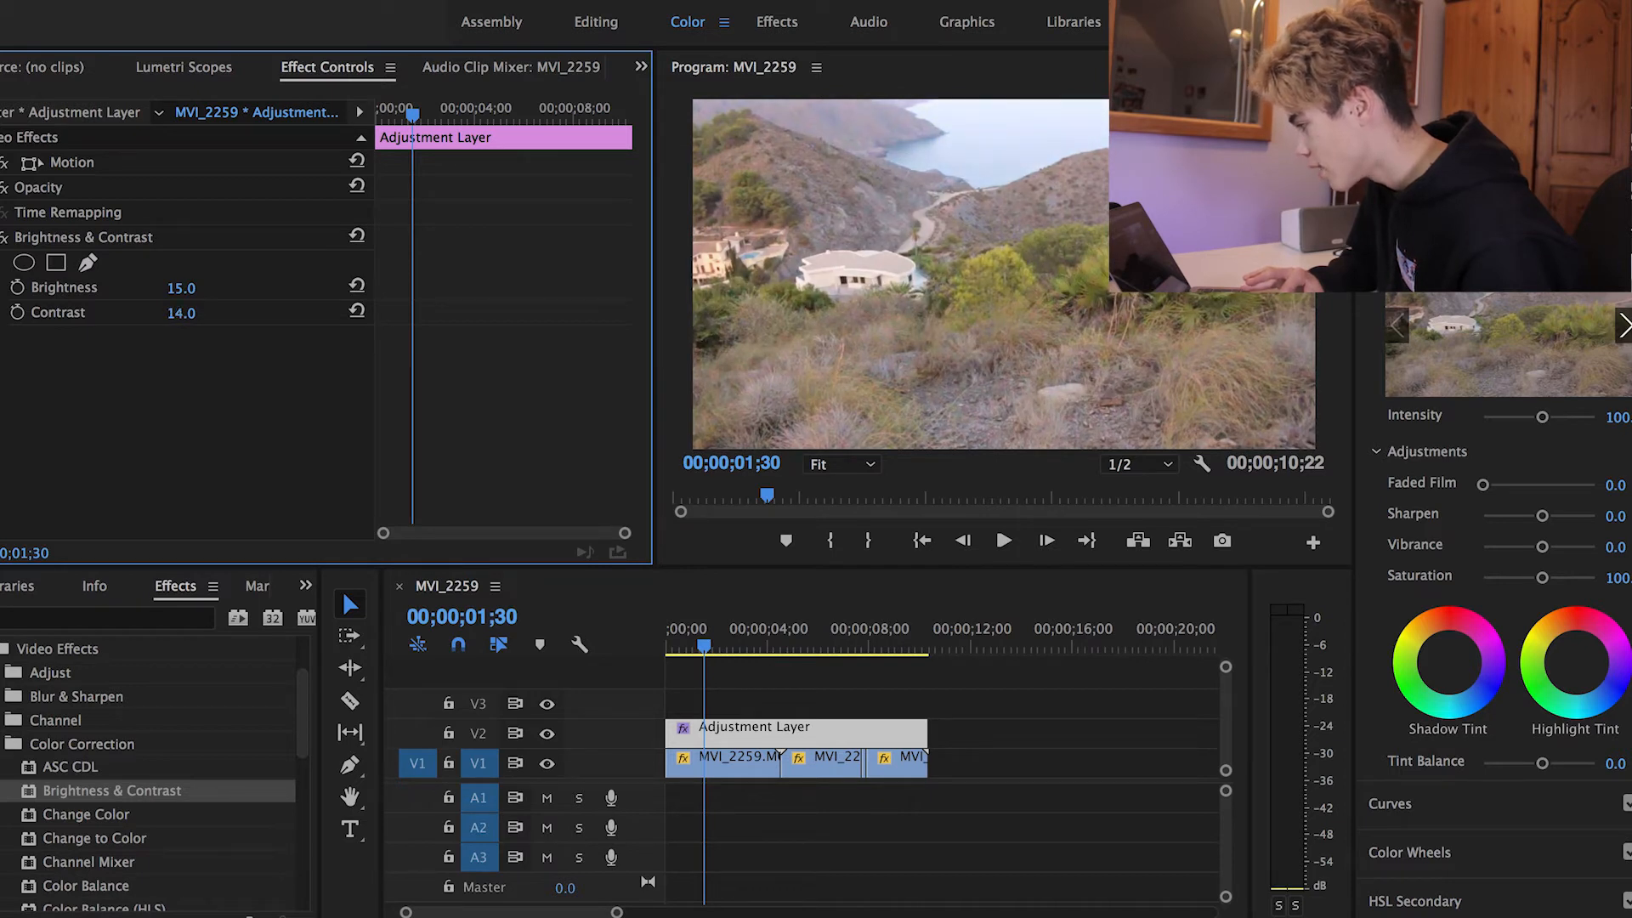
# Switch the Brightness & Contrast effect off and on to compare the image with and without it
pyautogui.click(3, 238)
pyautogui.click(3, 238)
pyautogui.click(3, 239)
pyautogui.click(4, 240)
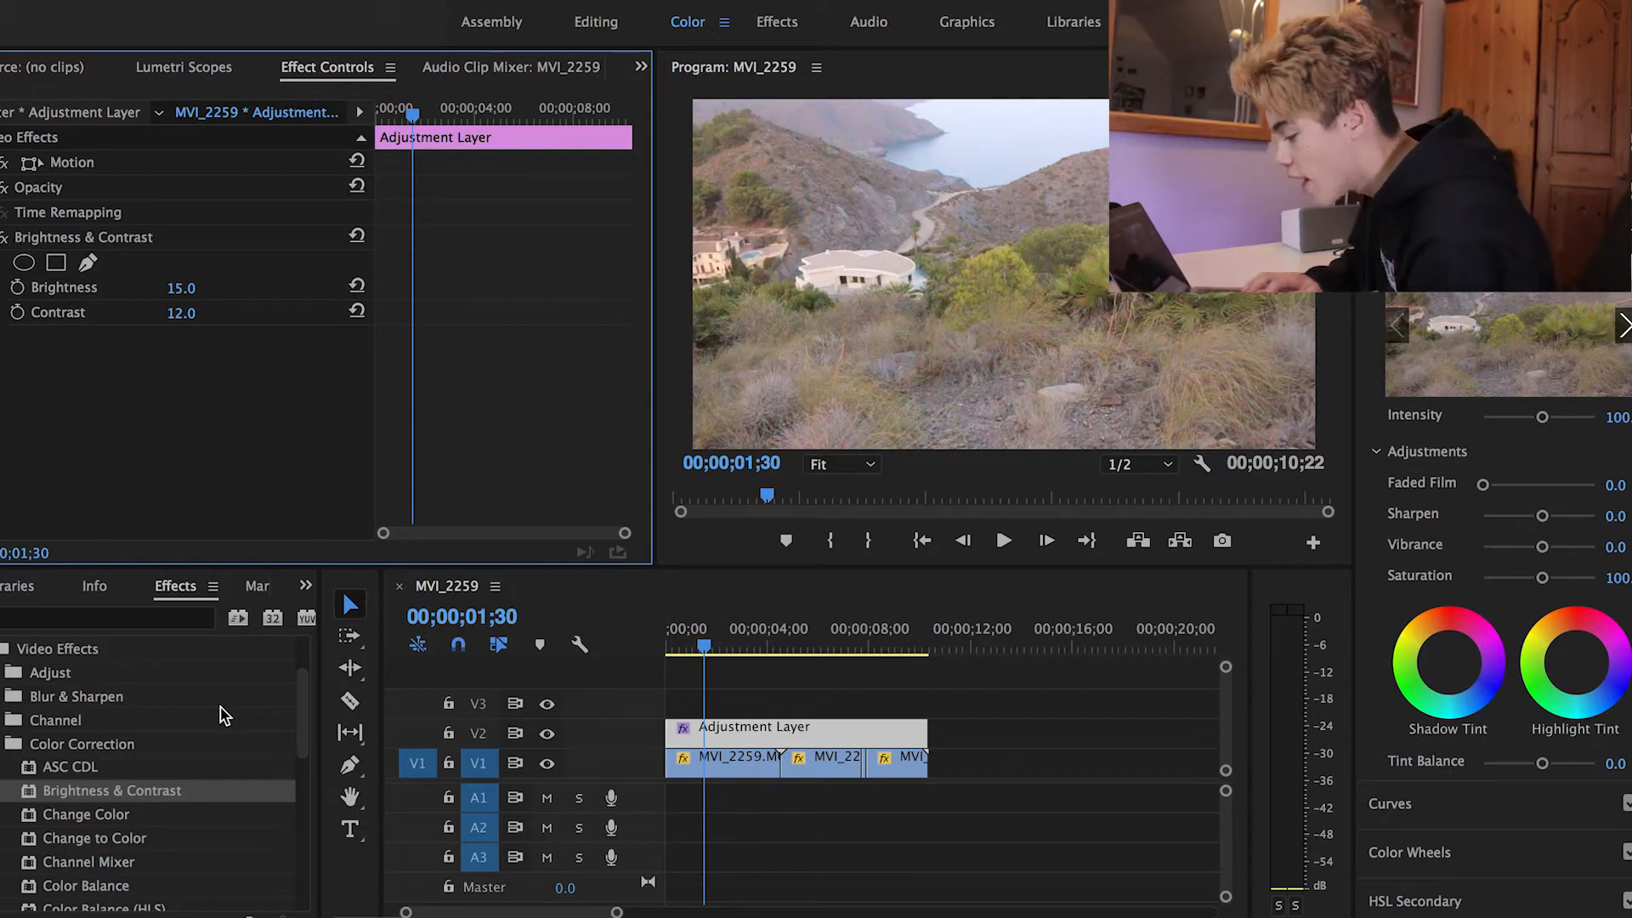
# Apply the Lumetri Color effect to the adjustment layer and expand its Basic Correction settings
pyautogui.scroll(-5, 127, 799)
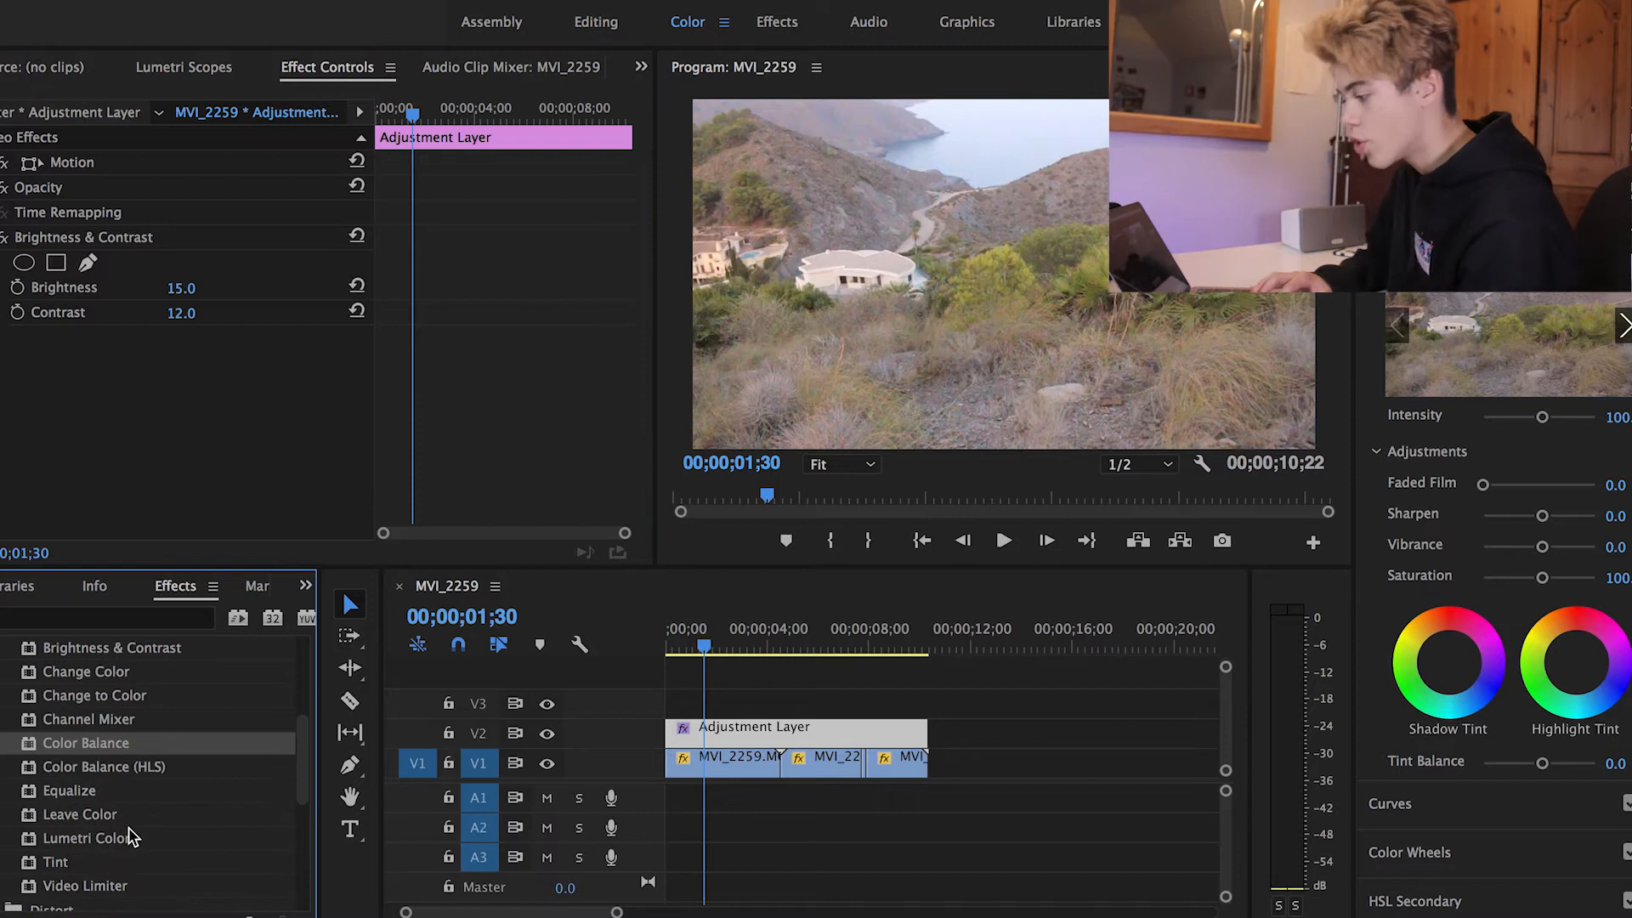
pyautogui.moveTo(68, 850); pyautogui.dragTo(677, 736)
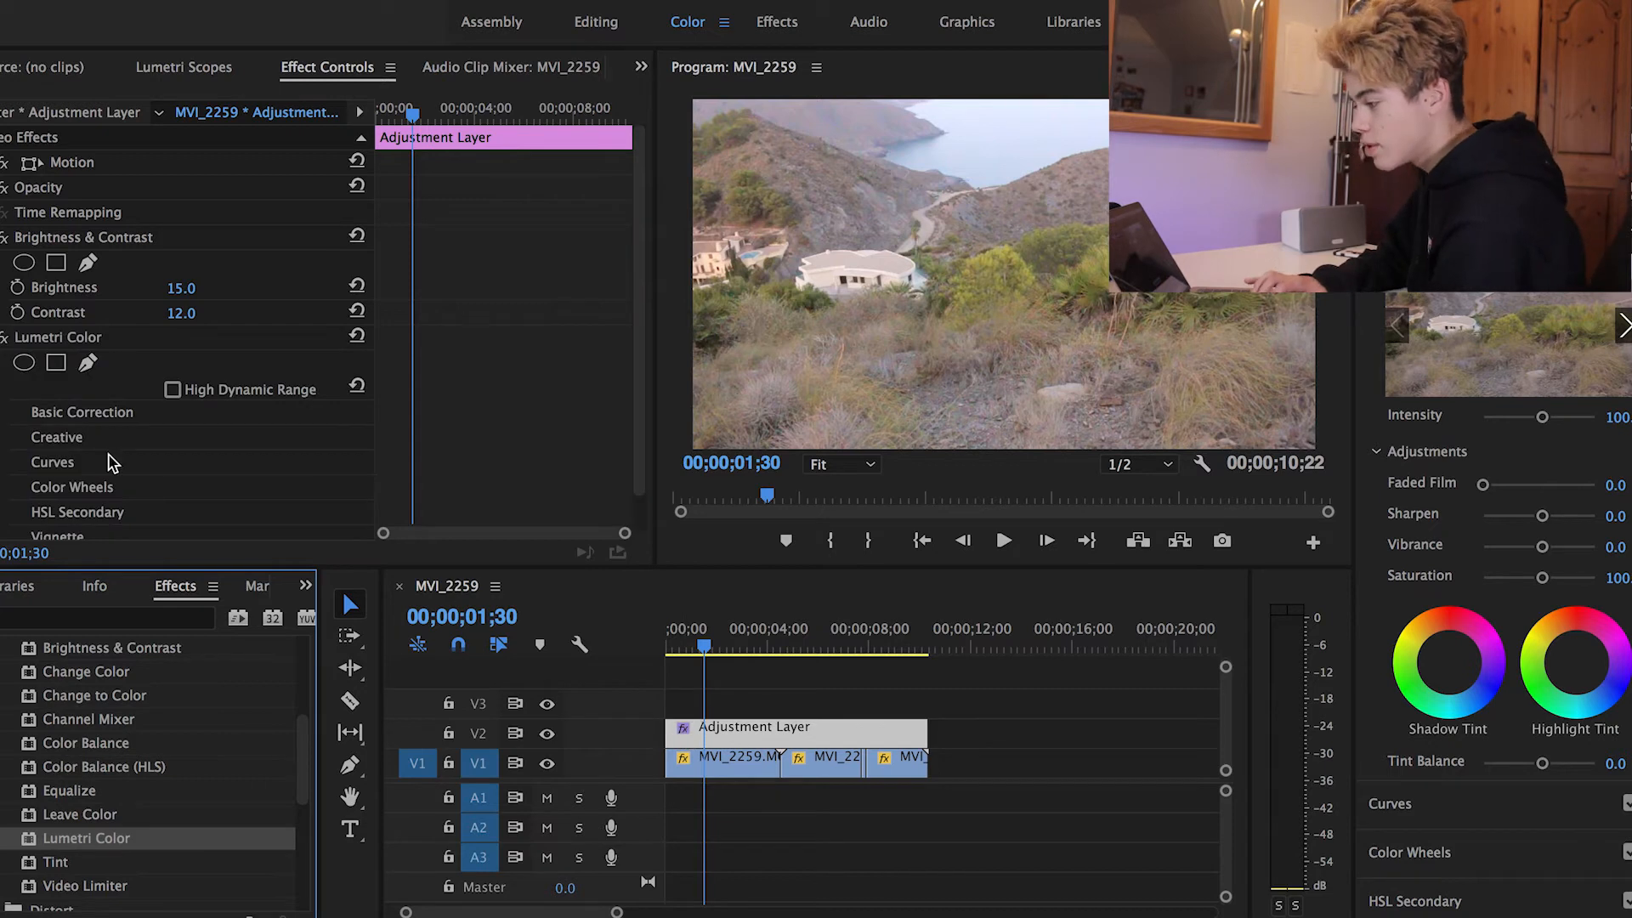
pyautogui.scroll(-2, 111, 463)
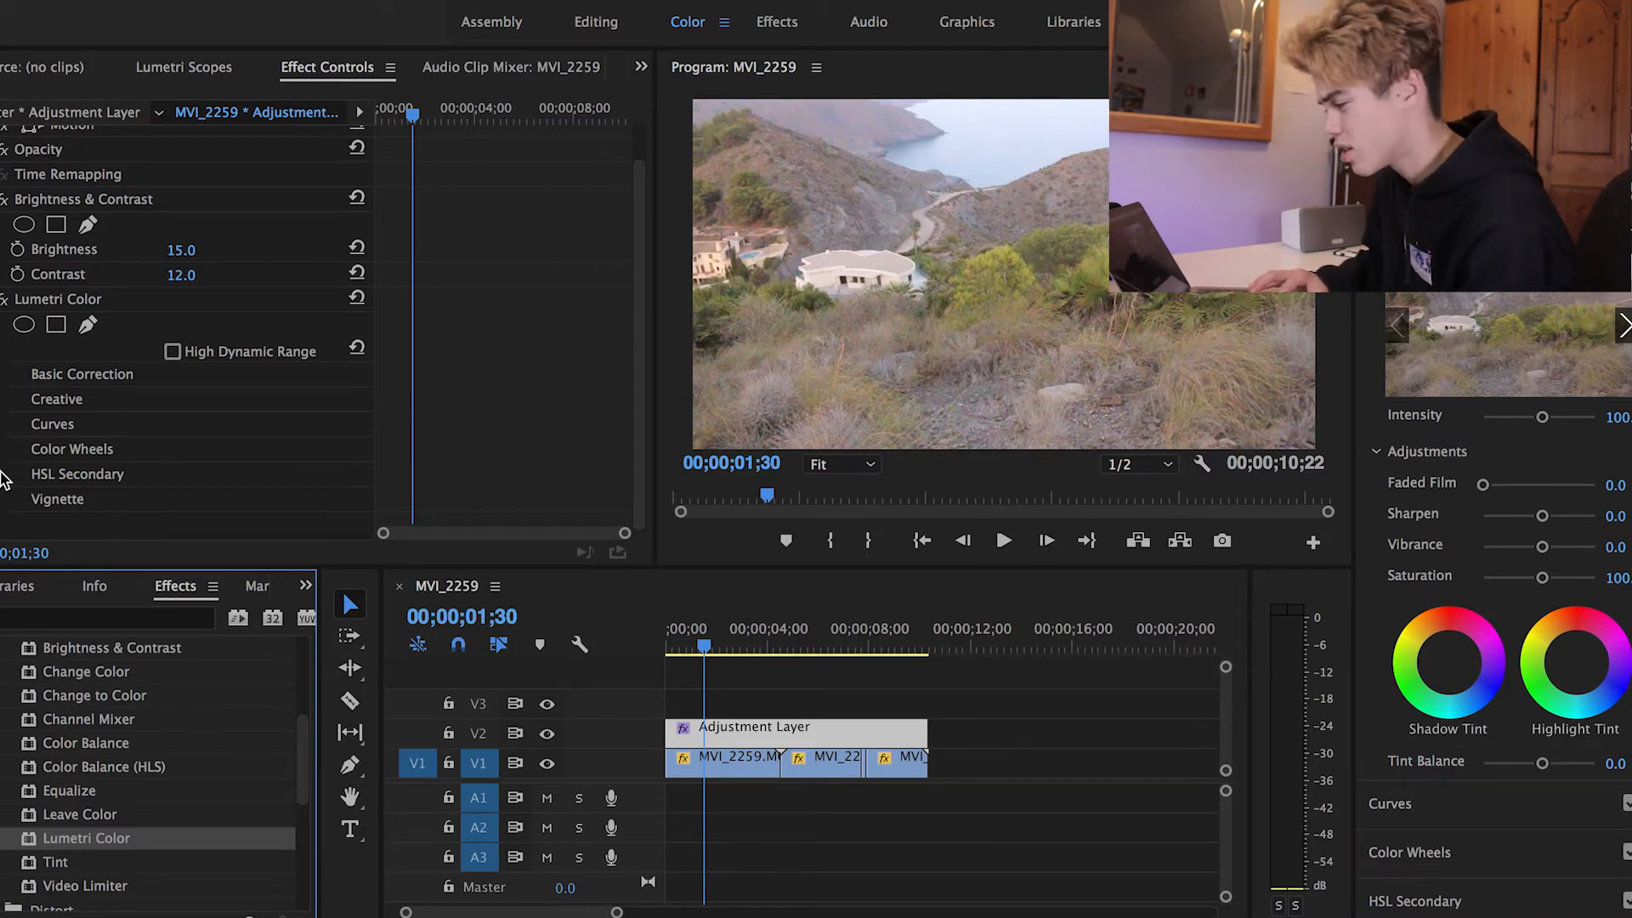
pyautogui.click(7, 380)
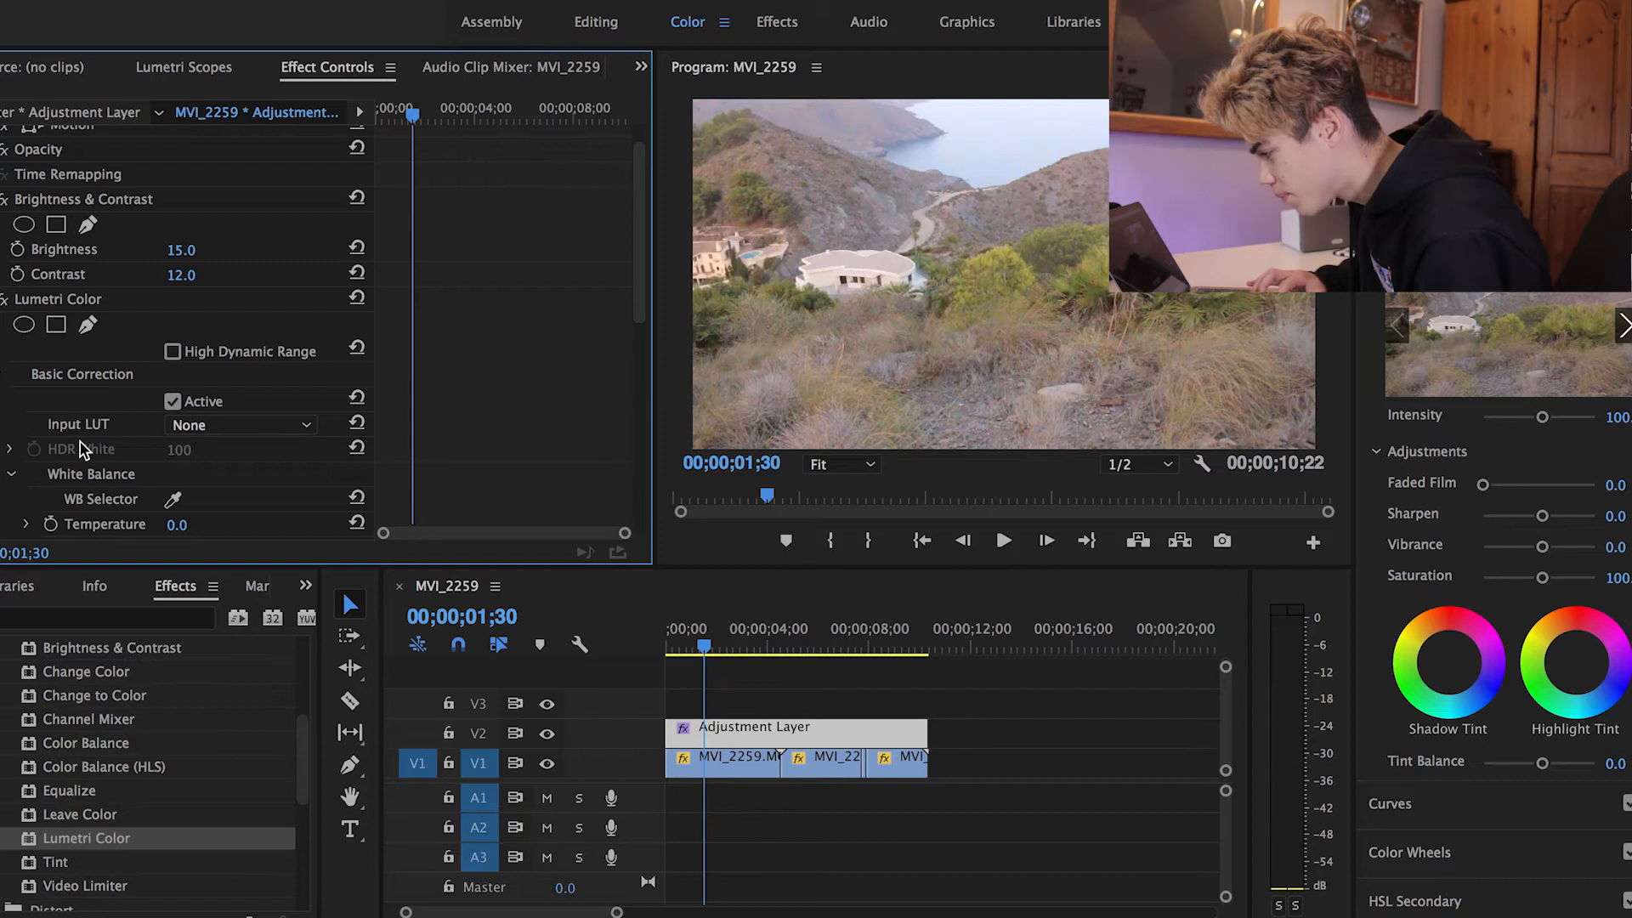
# In the Lumetri Basic Correction tone settings, set Highlights to -12 and Shadows to -20
pyautogui.scroll(-3, 28, 502)
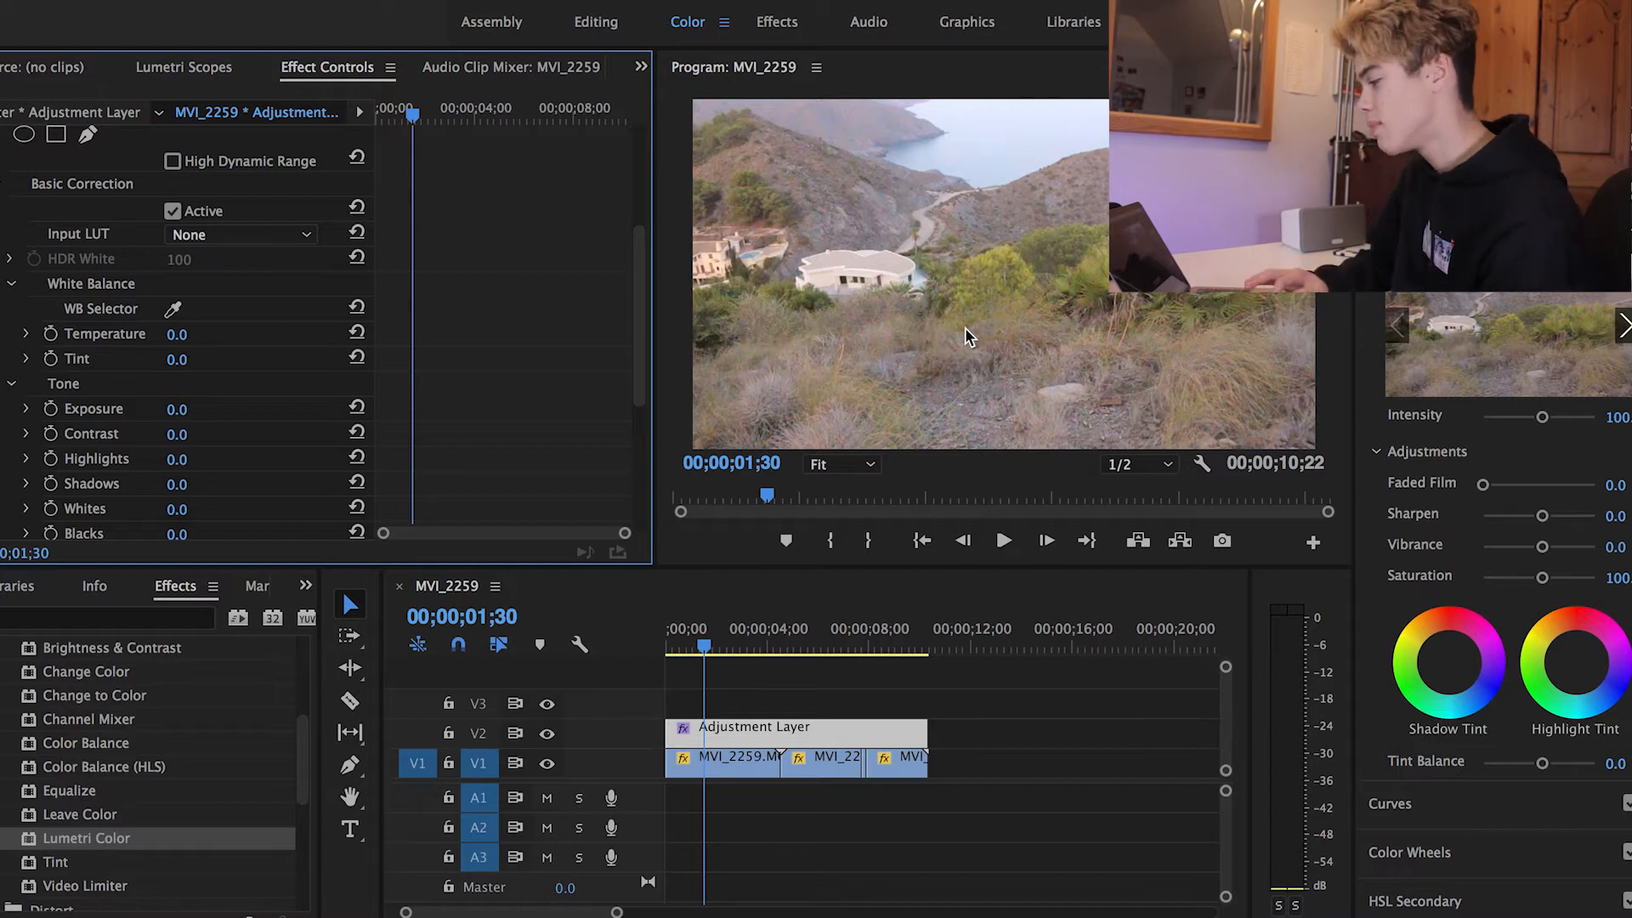
pyautogui.scroll(-3, 172, 479)
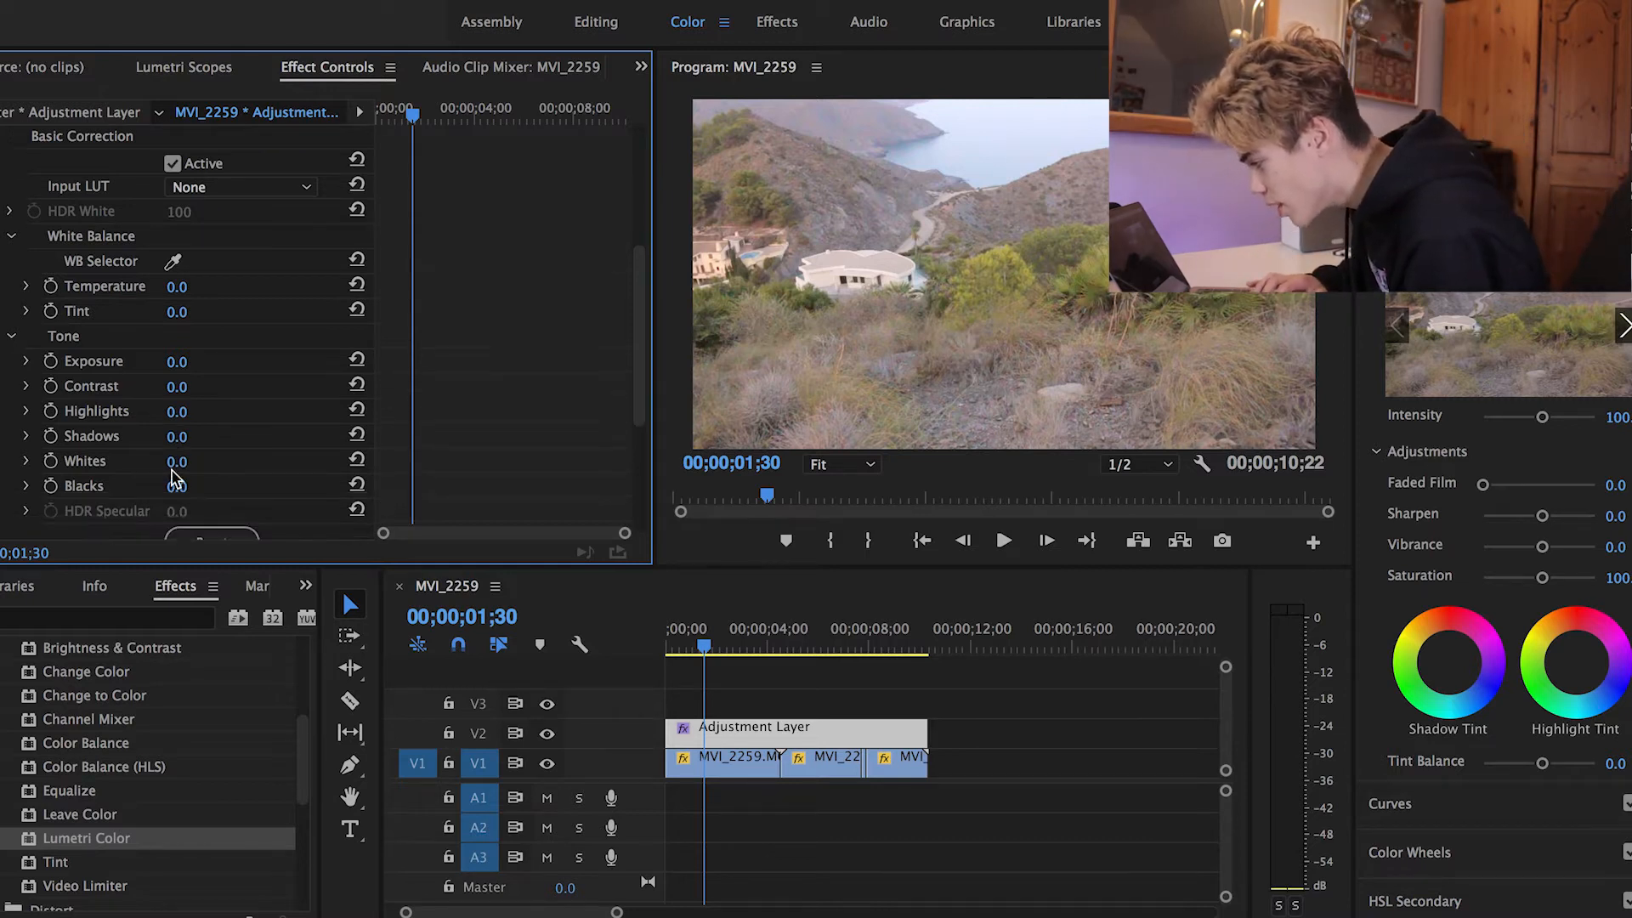
pyautogui.moveTo(177, 364); pyautogui.dragTo(206, 364)
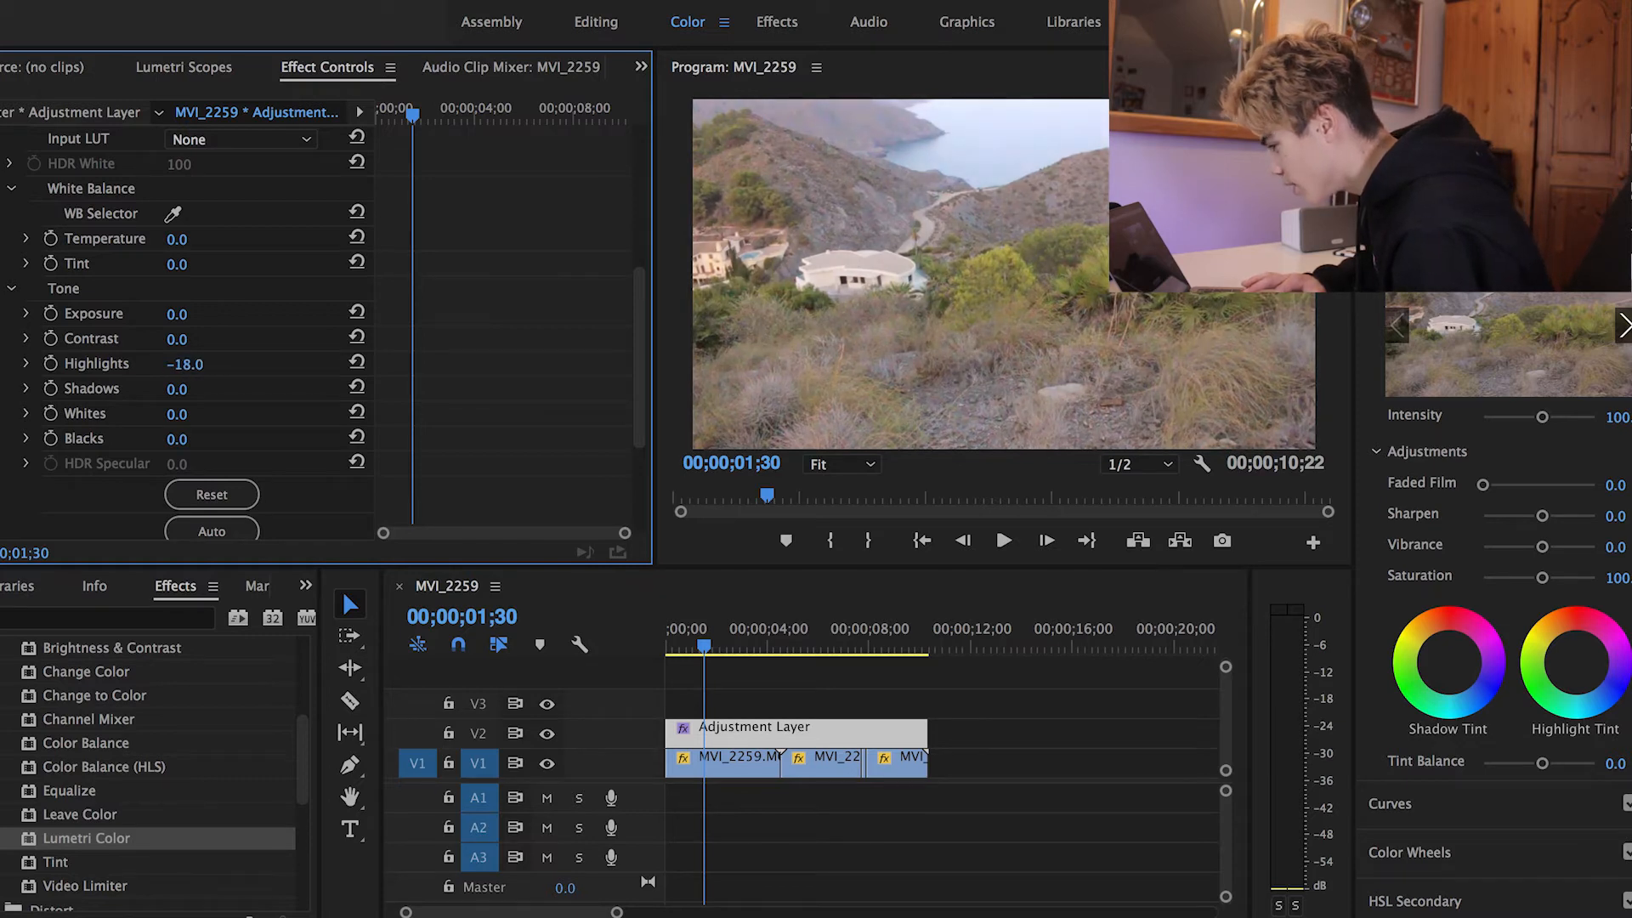
pyautogui.moveTo(177, 364)
pyautogui.mouseDown()
pyautogui.moveTo(229, 364)
pyautogui.moveTo(177, 364)
pyautogui.mouseUp()
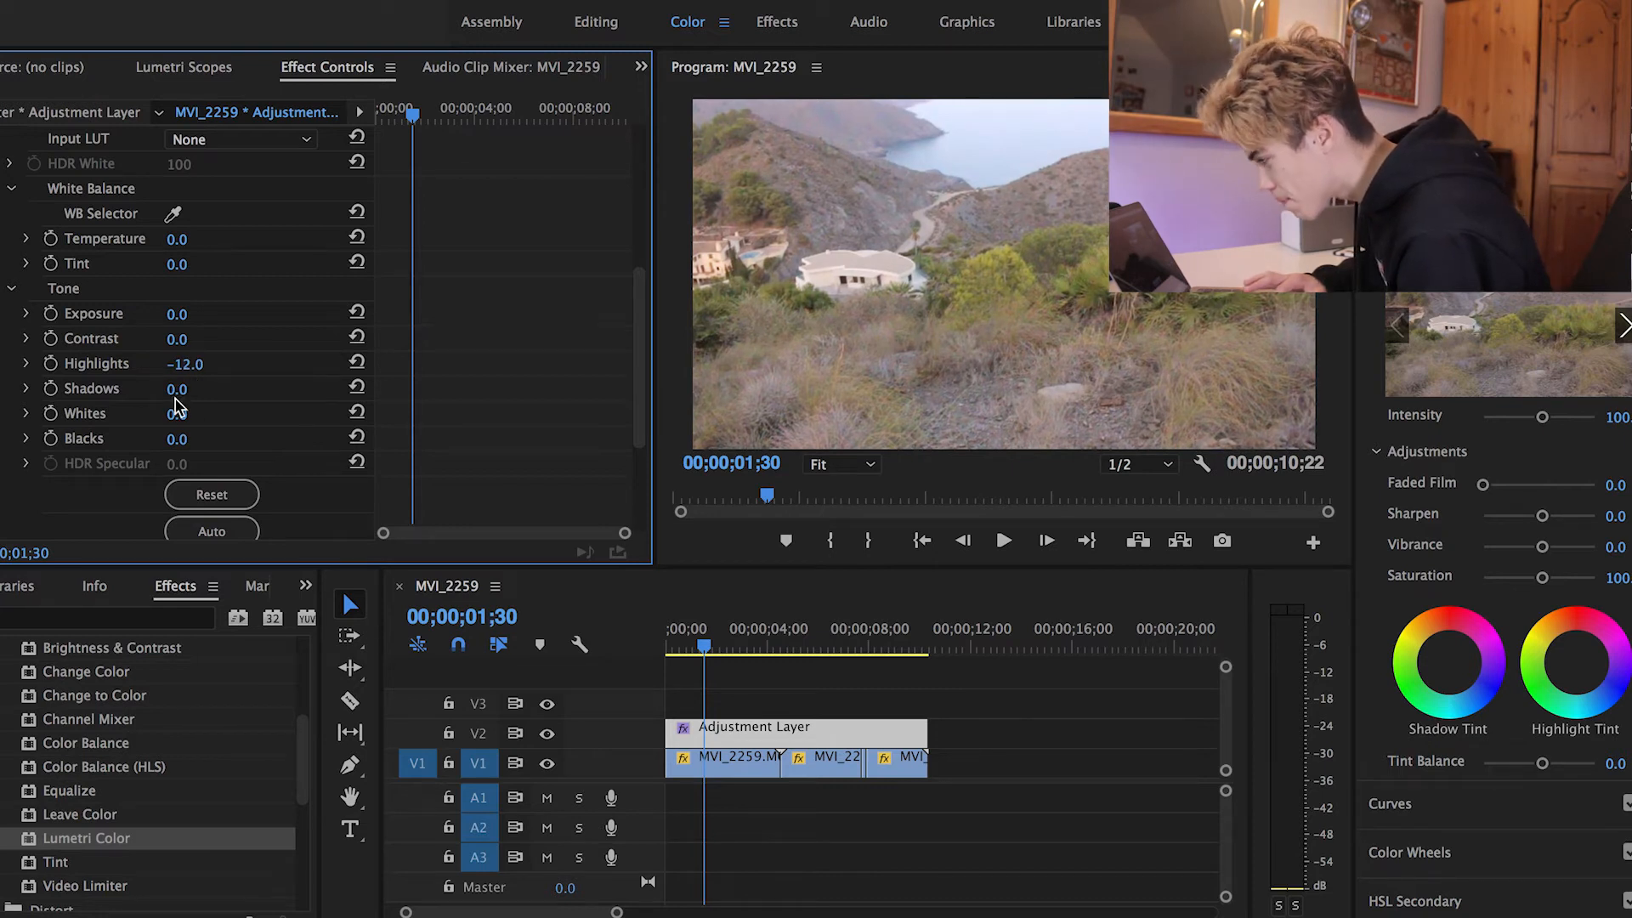
pyautogui.moveTo(177, 389)
pyautogui.mouseDown()
pyautogui.moveTo(204, 388)
pyautogui.moveTo(170, 388)
pyautogui.mouseUp()
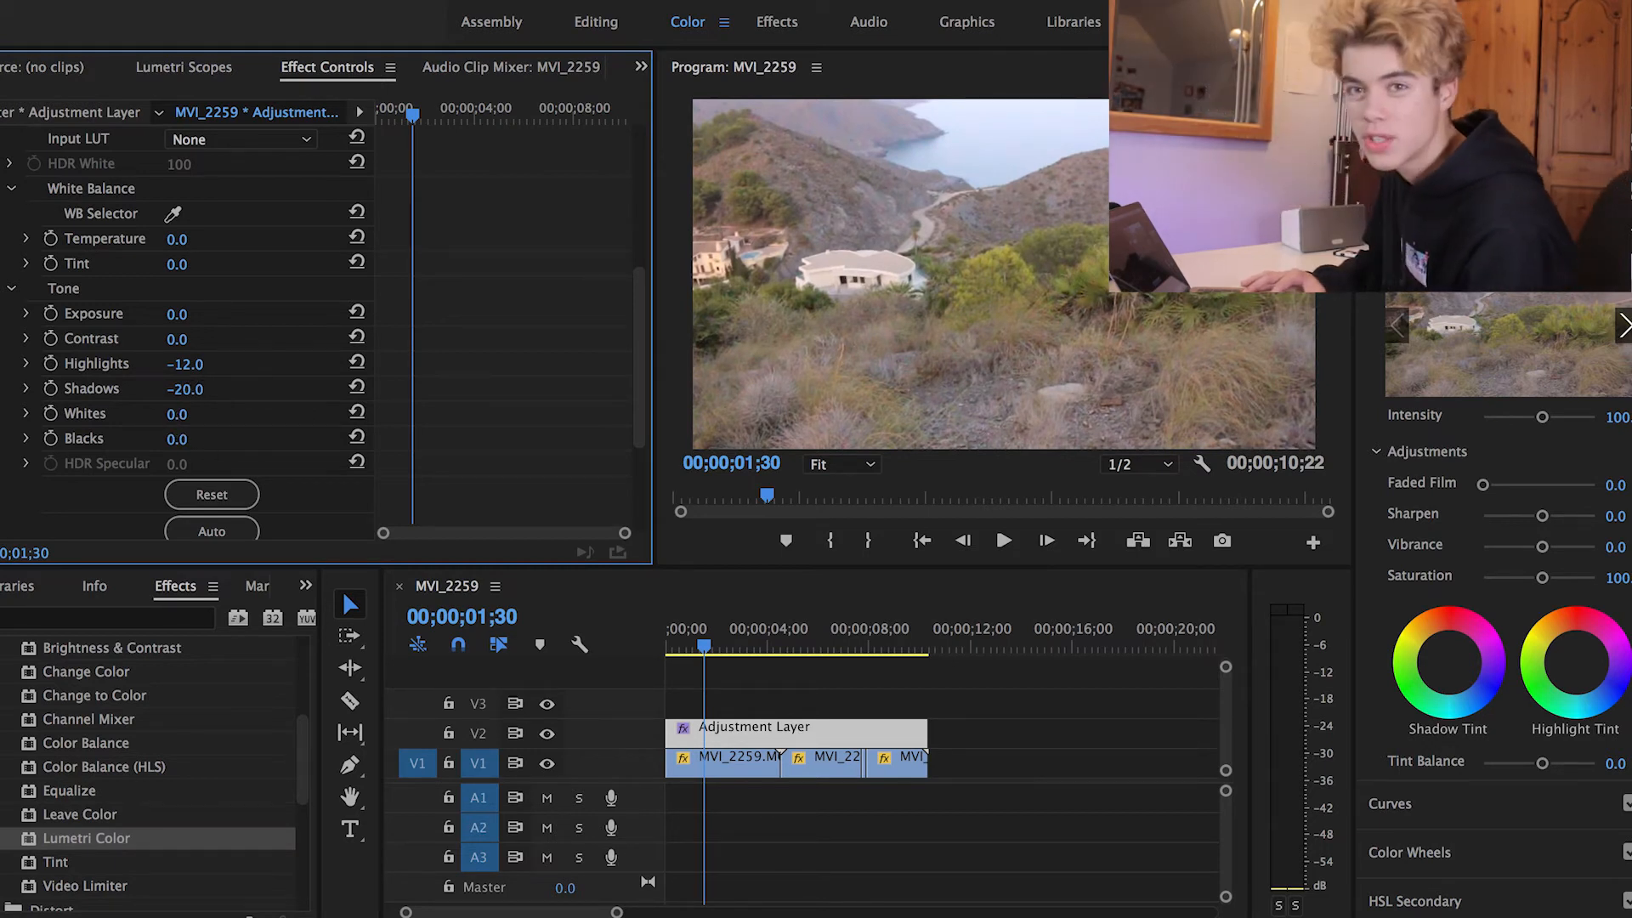
# In the Lumetri Color Wheels, shift the Shadows slightly toward orange and the Highlights slightly toward blue
pyautogui.moveTo(177, 415)
pyautogui.mouseDown()
pyautogui.moveTo(233, 415)
pyautogui.moveTo(162, 415)
pyautogui.mouseUp()
pyautogui.scroll(-5, 198, 418)
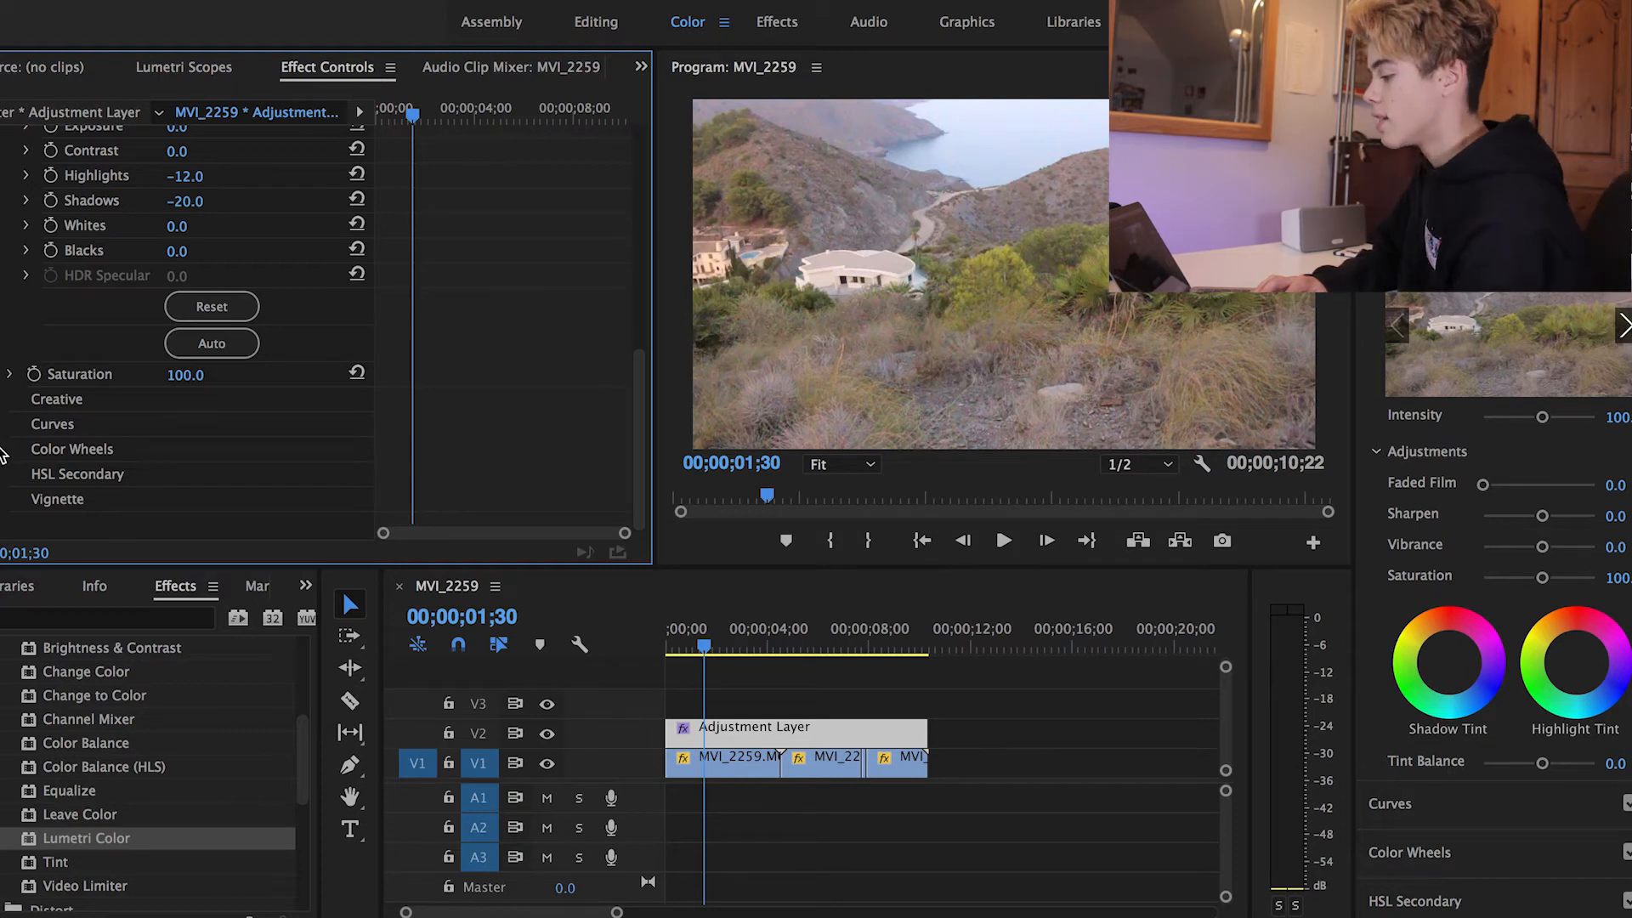
pyautogui.click(3, 451)
pyautogui.scroll(-6, 135, 444)
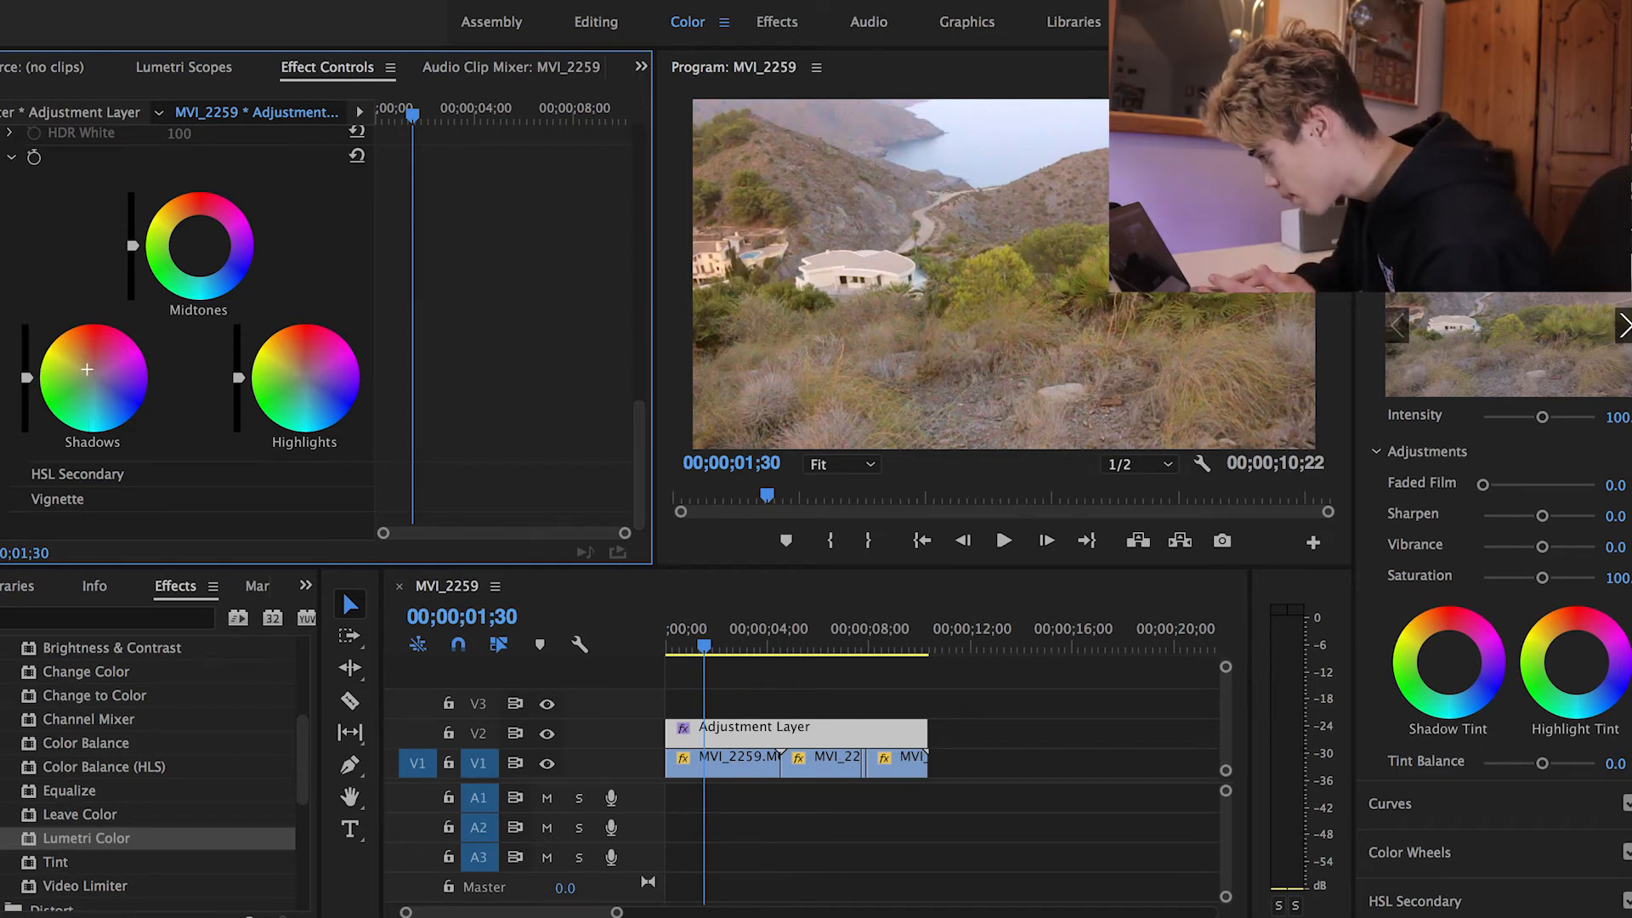
pyautogui.moveTo(306, 377); pyautogui.dragTo(315, 386)
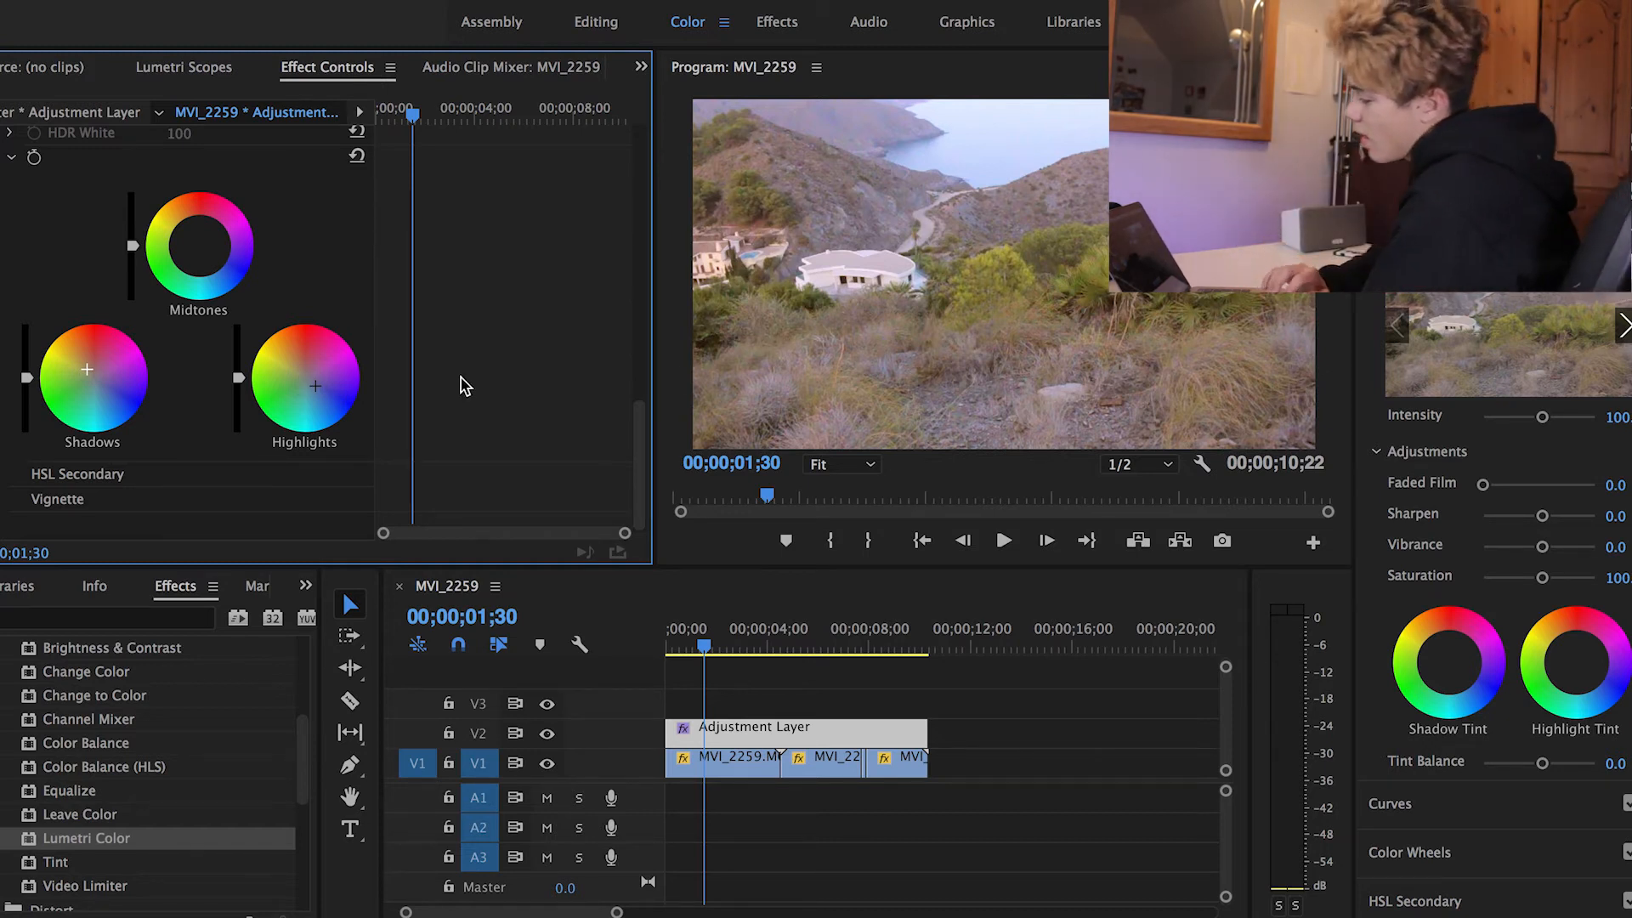
# Switch the Lumetri Color effect off and on to compare the image with and without the grade
pyautogui.scroll(10, 272, 289)
pyautogui.scroll(10, 212, 281)
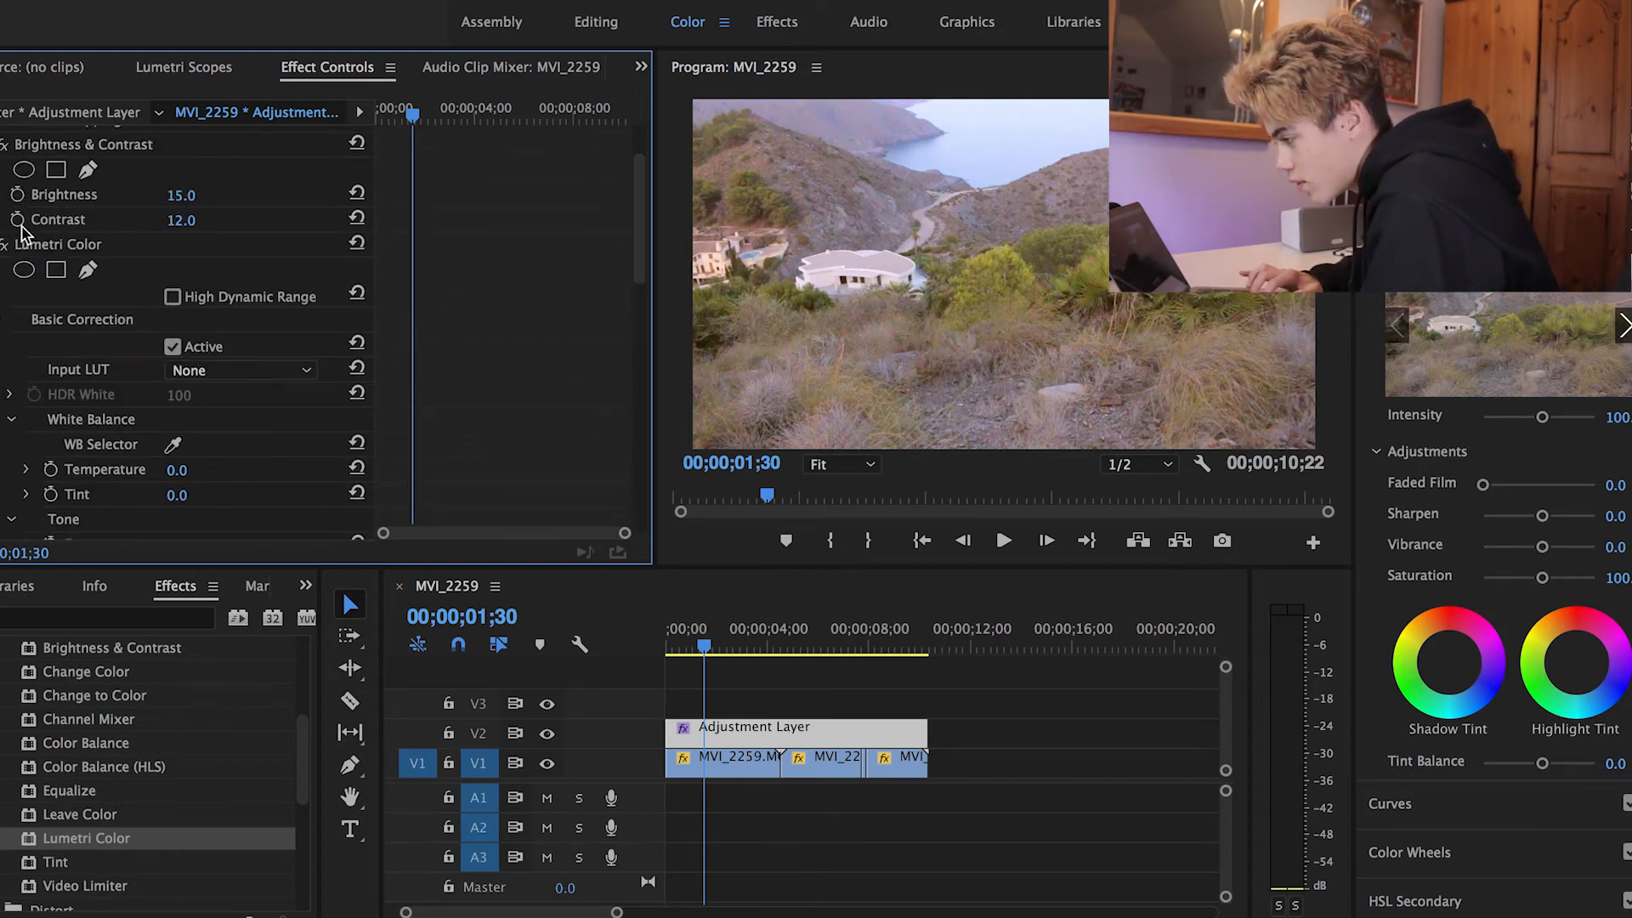
pyautogui.click(4, 246)
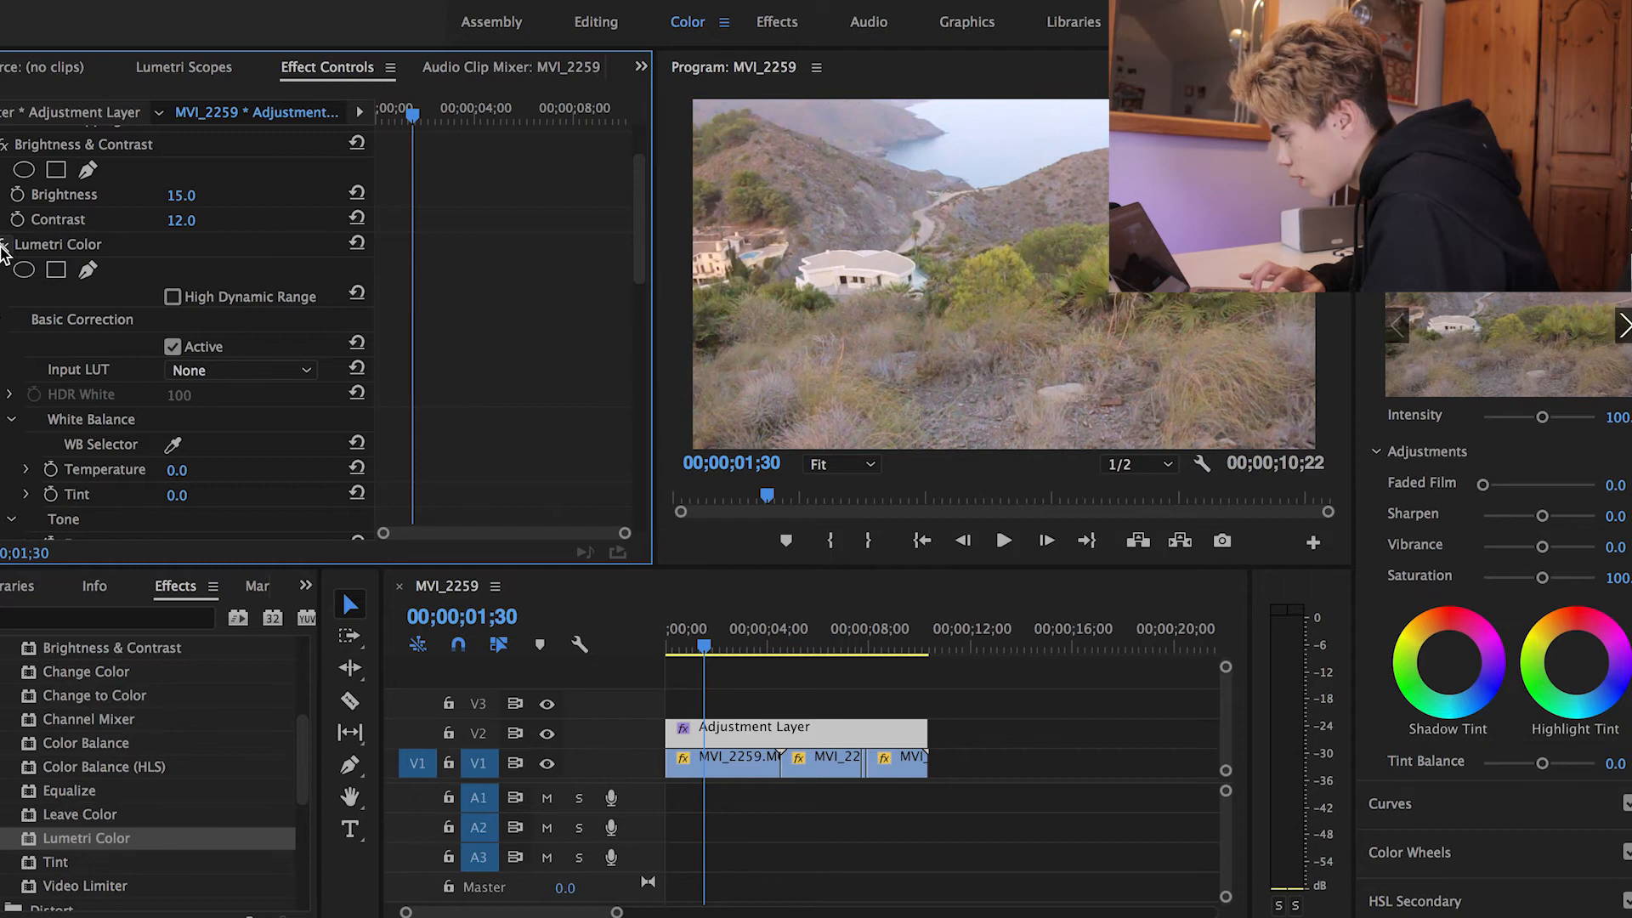
pyautogui.click(4, 247)
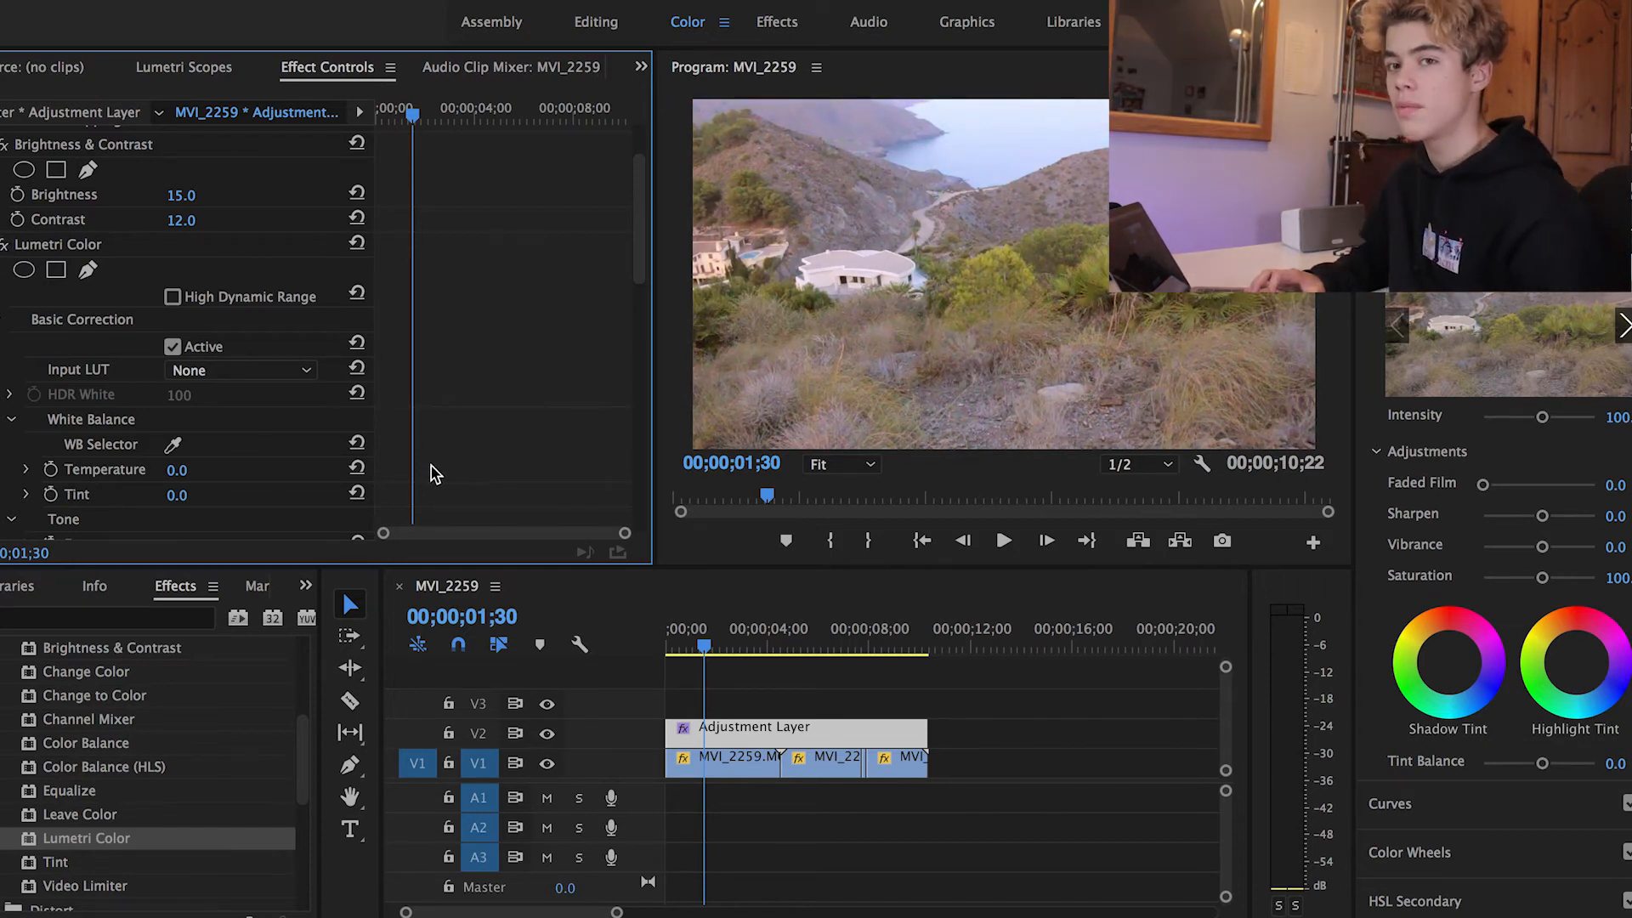
pyautogui.scroll(-10, 170, 414)
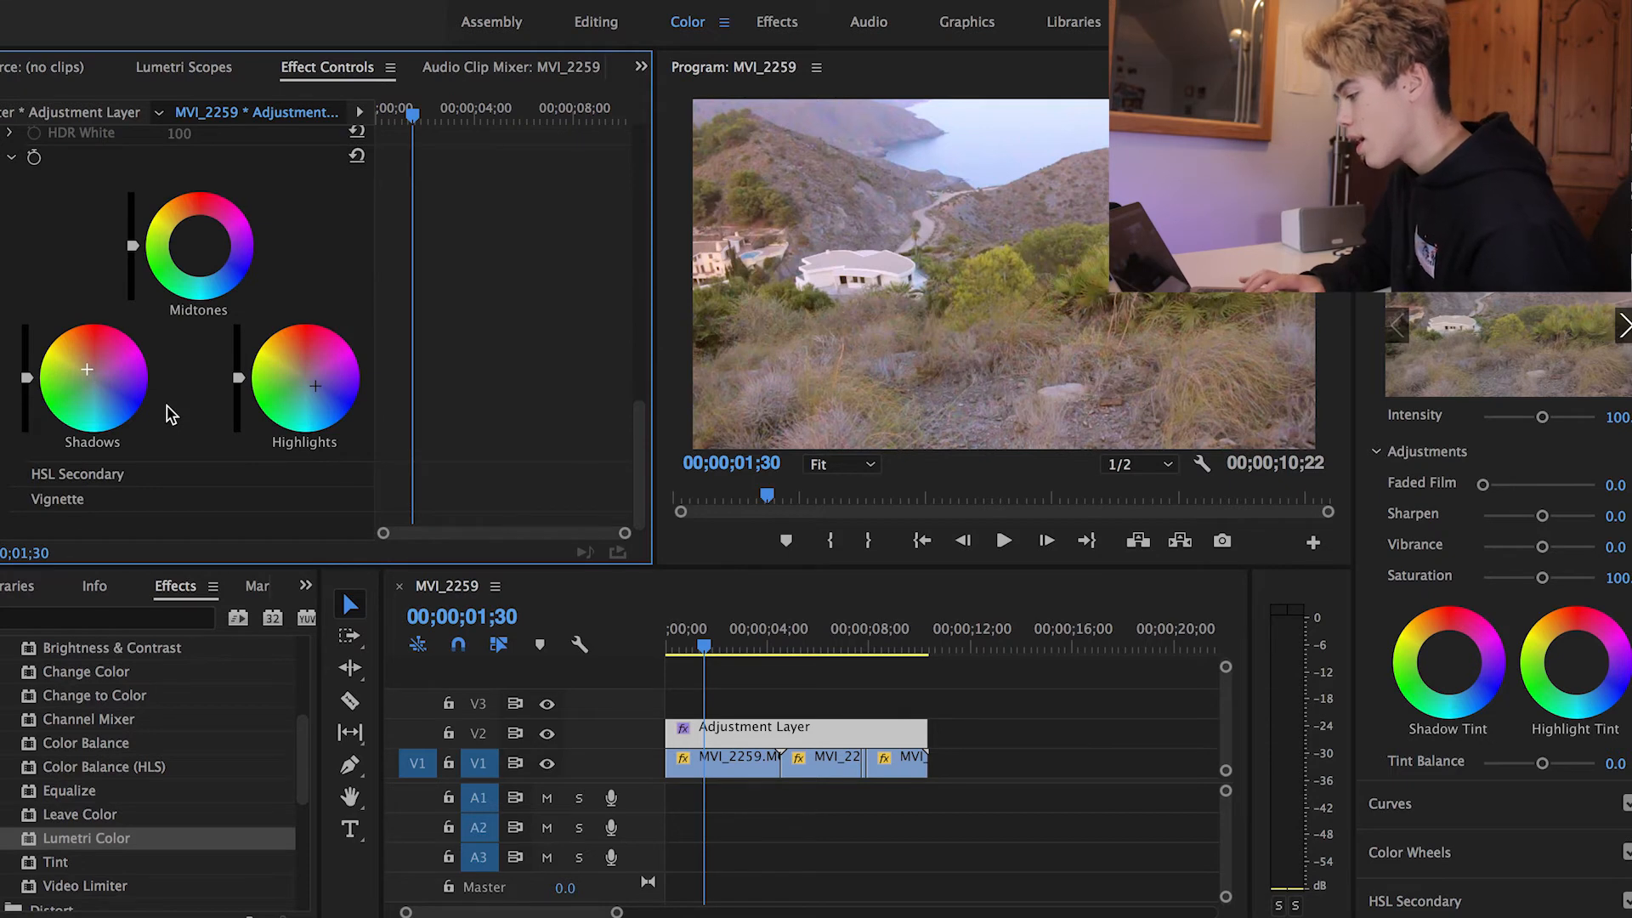
pyautogui.click(9, 481)
pyautogui.click(4, 485)
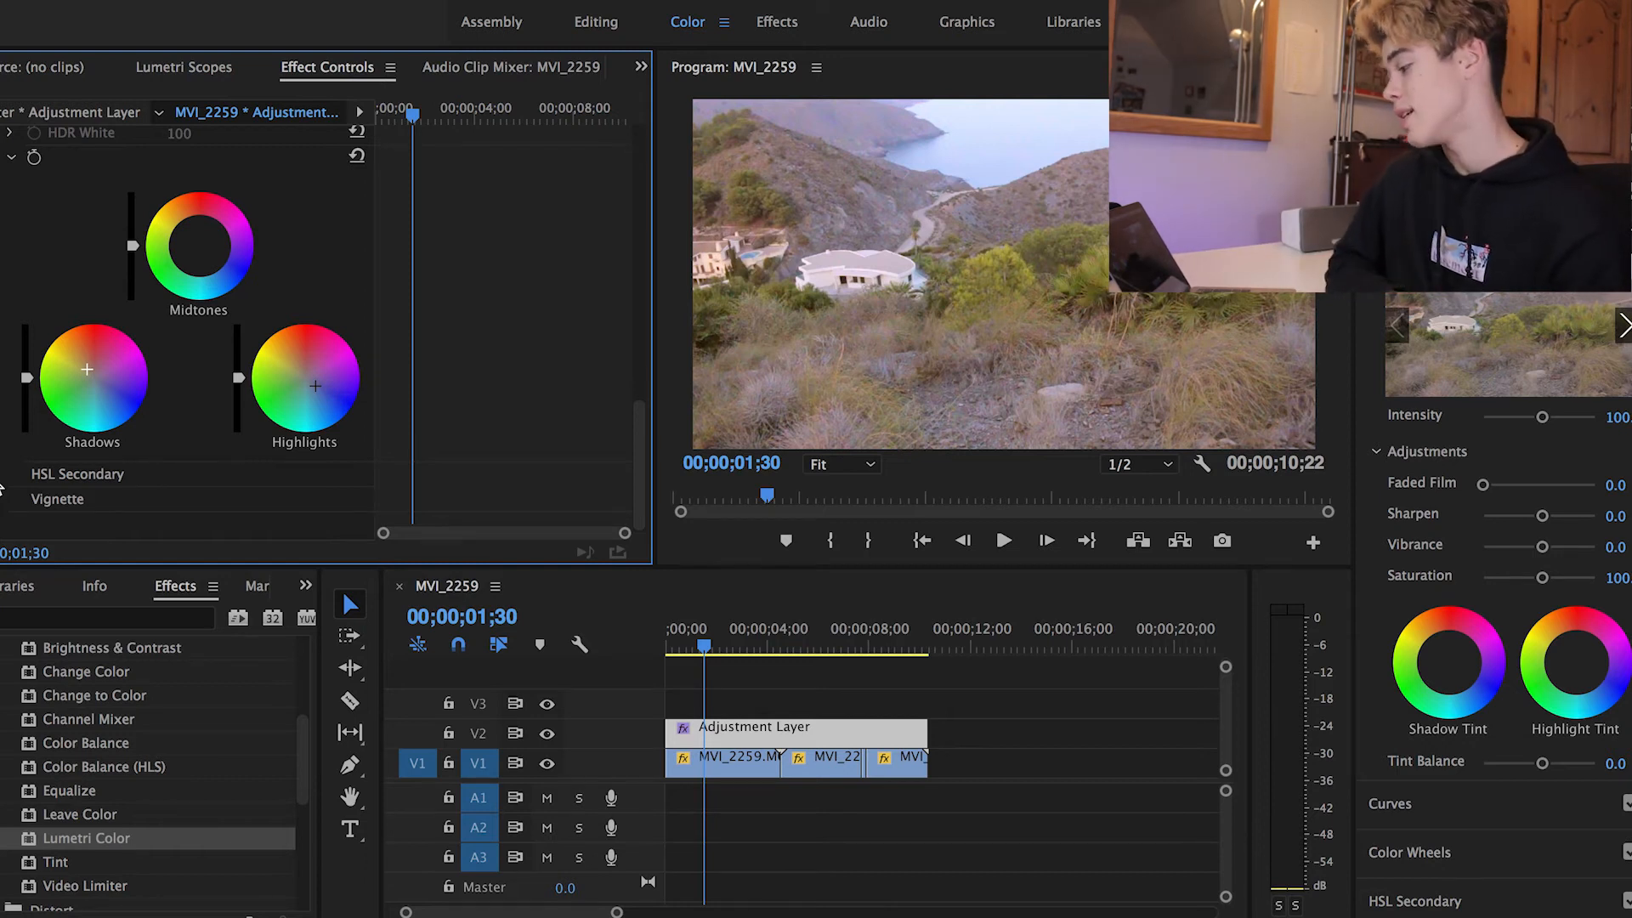
# Search the effects for "crop" and apply the Crop effect to the adjustment layer
pyautogui.click(127, 620)
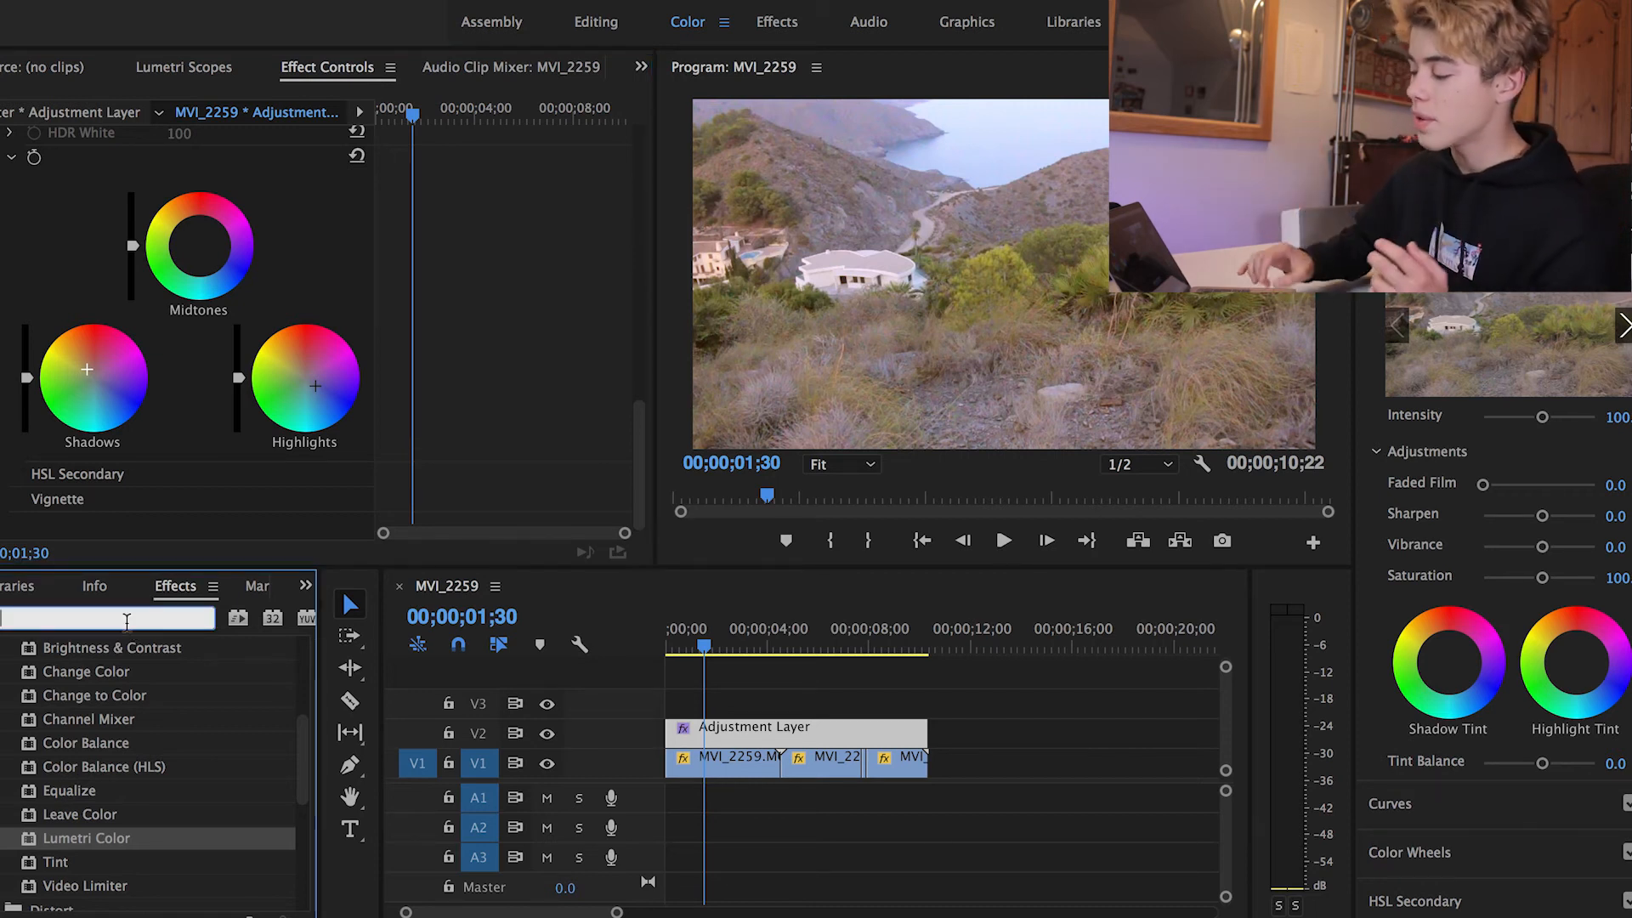
pyautogui.write('crop')
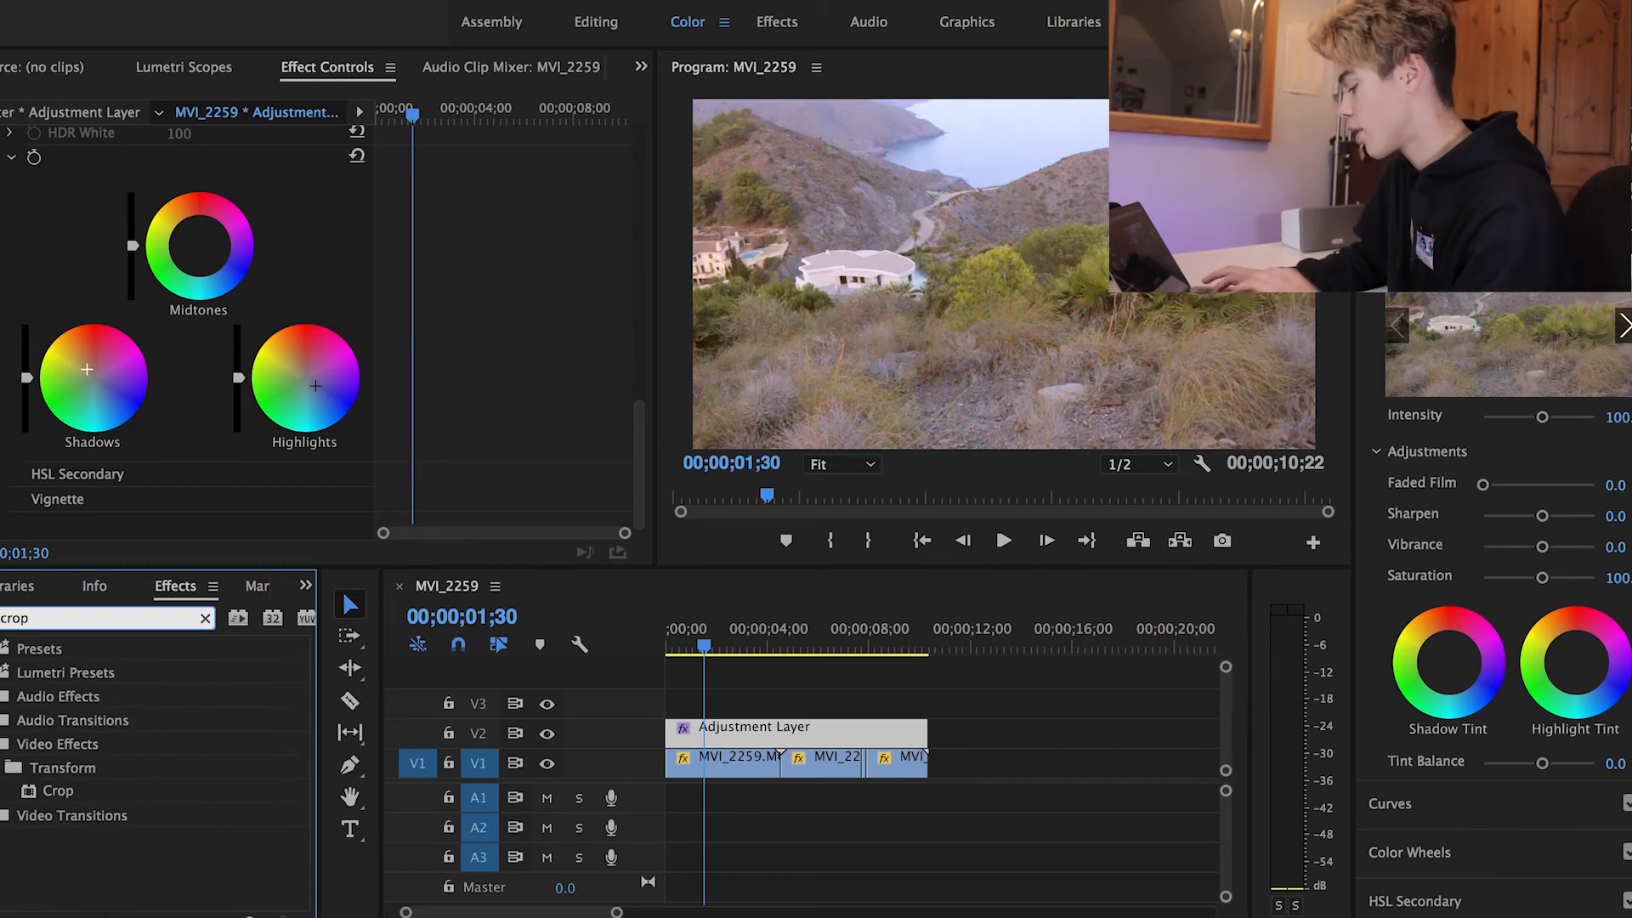
pyautogui.click(59, 795)
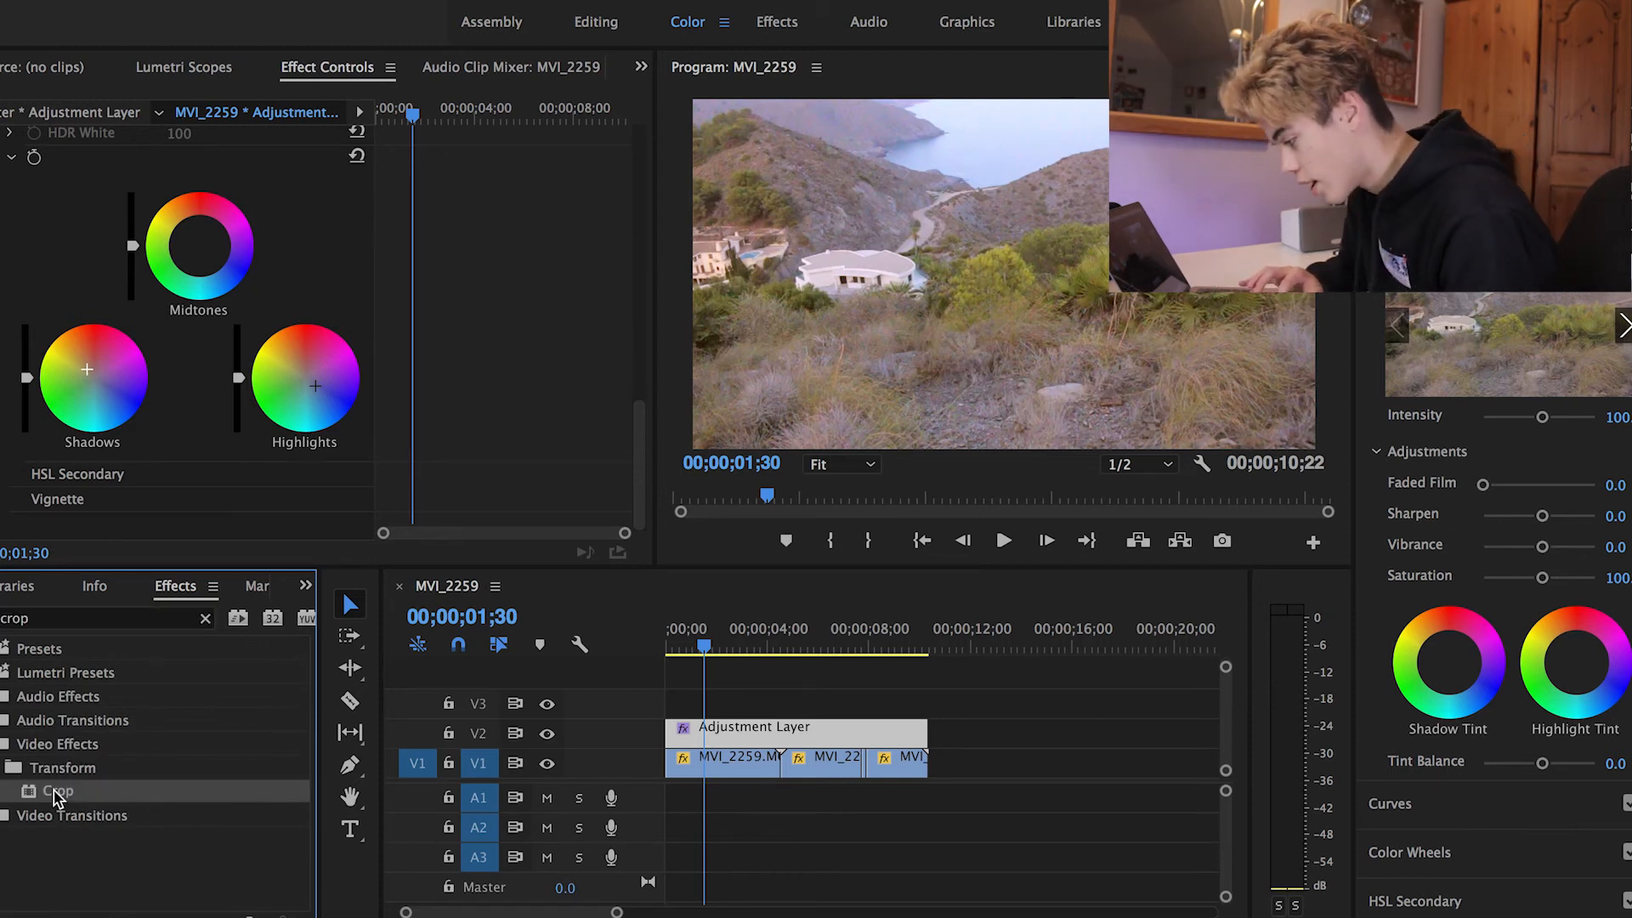
pyautogui.moveTo(76, 795); pyautogui.dragTo(772, 738)
pyautogui.scroll(-3, 111, 493)
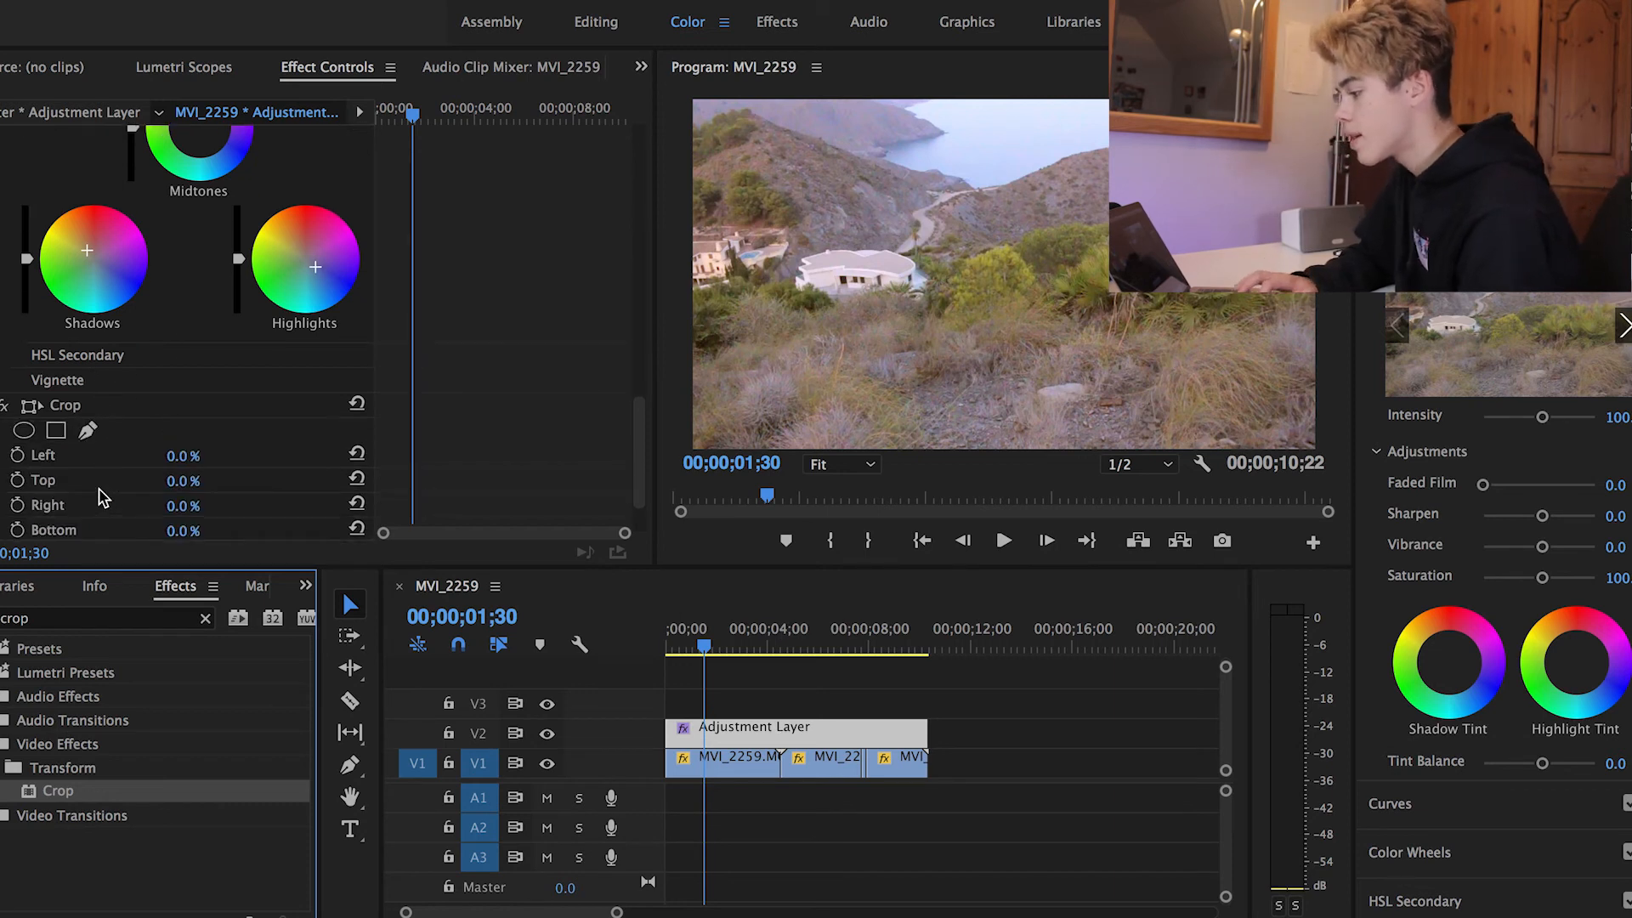
# Set the Crop effect's Top and Bottom values to 11% each to create letterbox bars
pyautogui.scroll(-1, 192, 477)
pyautogui.click(197, 429)
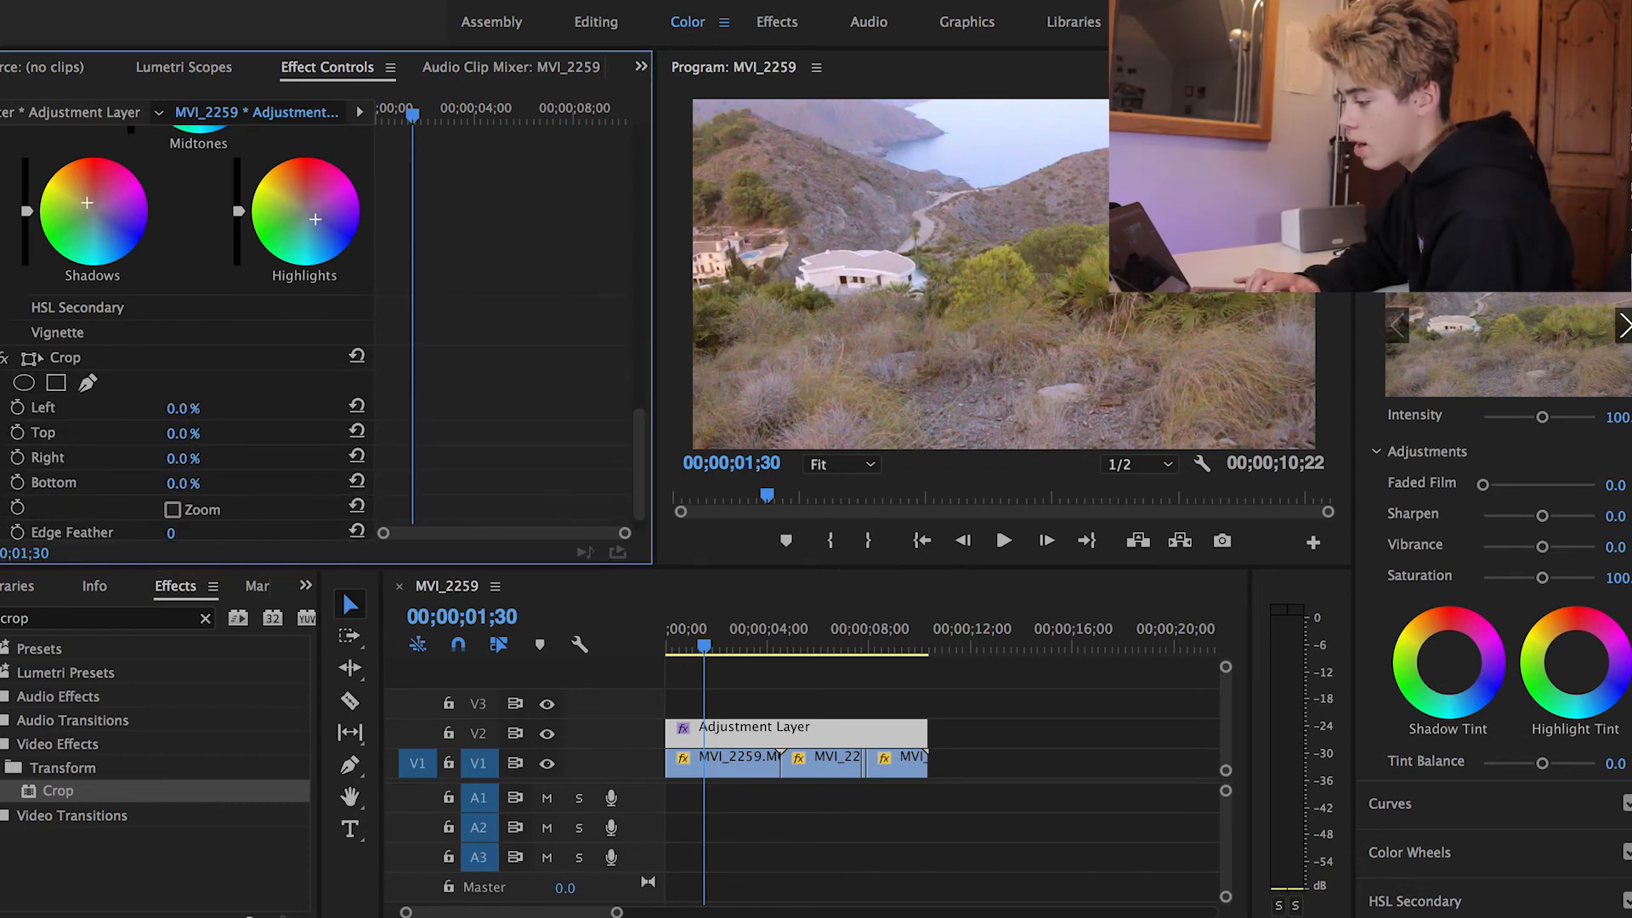
pyautogui.write('11')
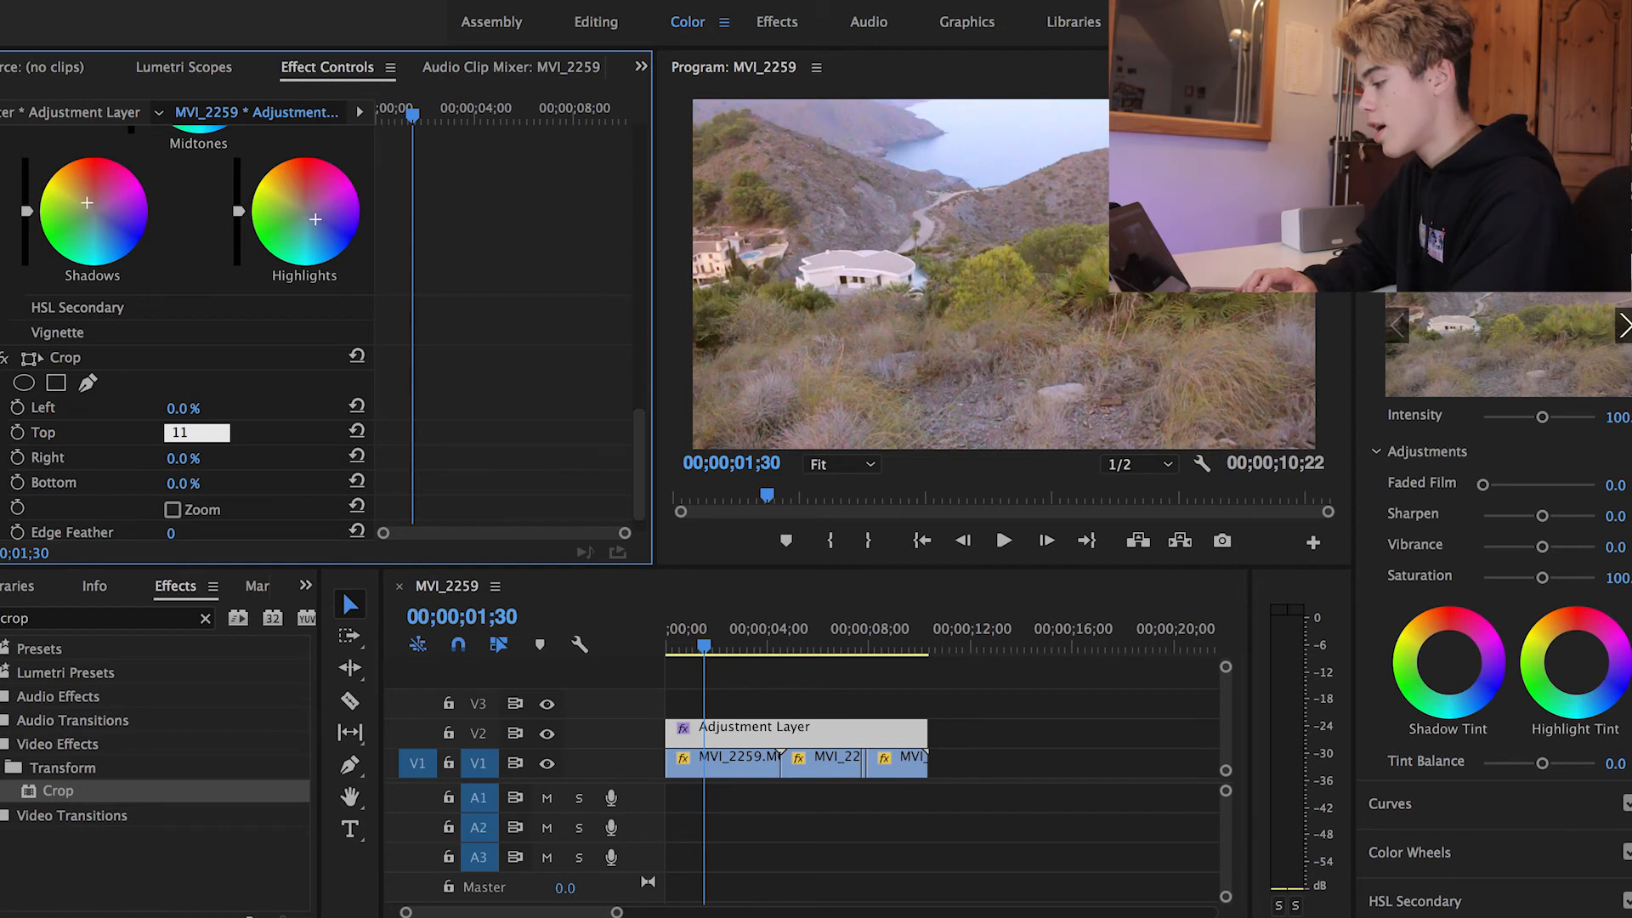
pyautogui.press('Return')
pyautogui.click(195, 482)
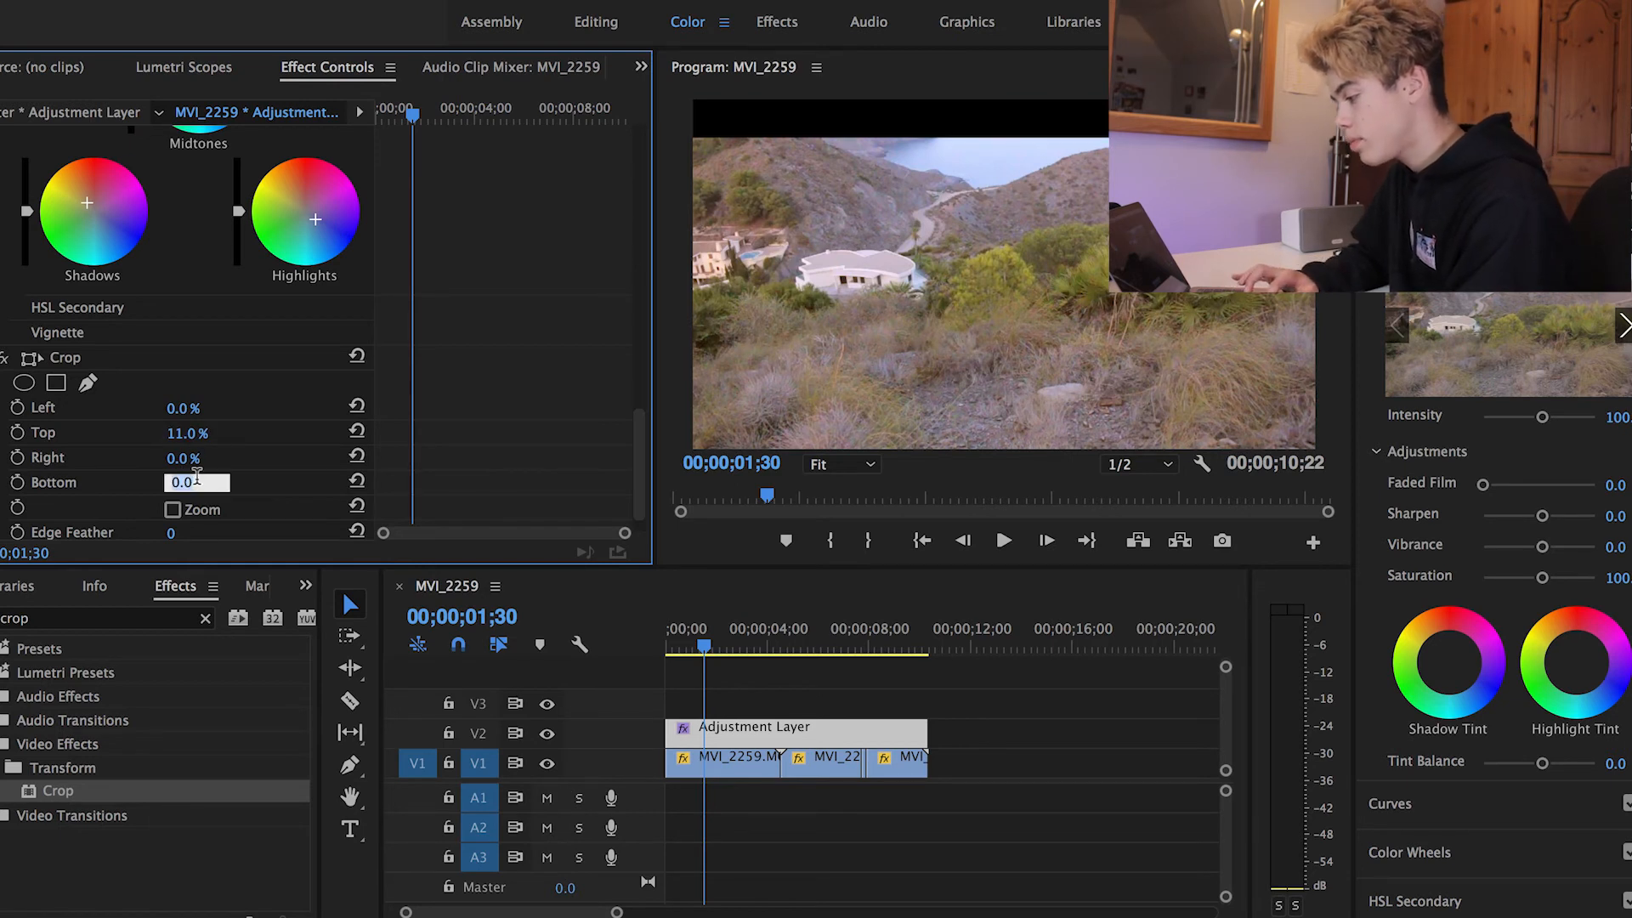
pyautogui.write('11')
pyautogui.press('Return')
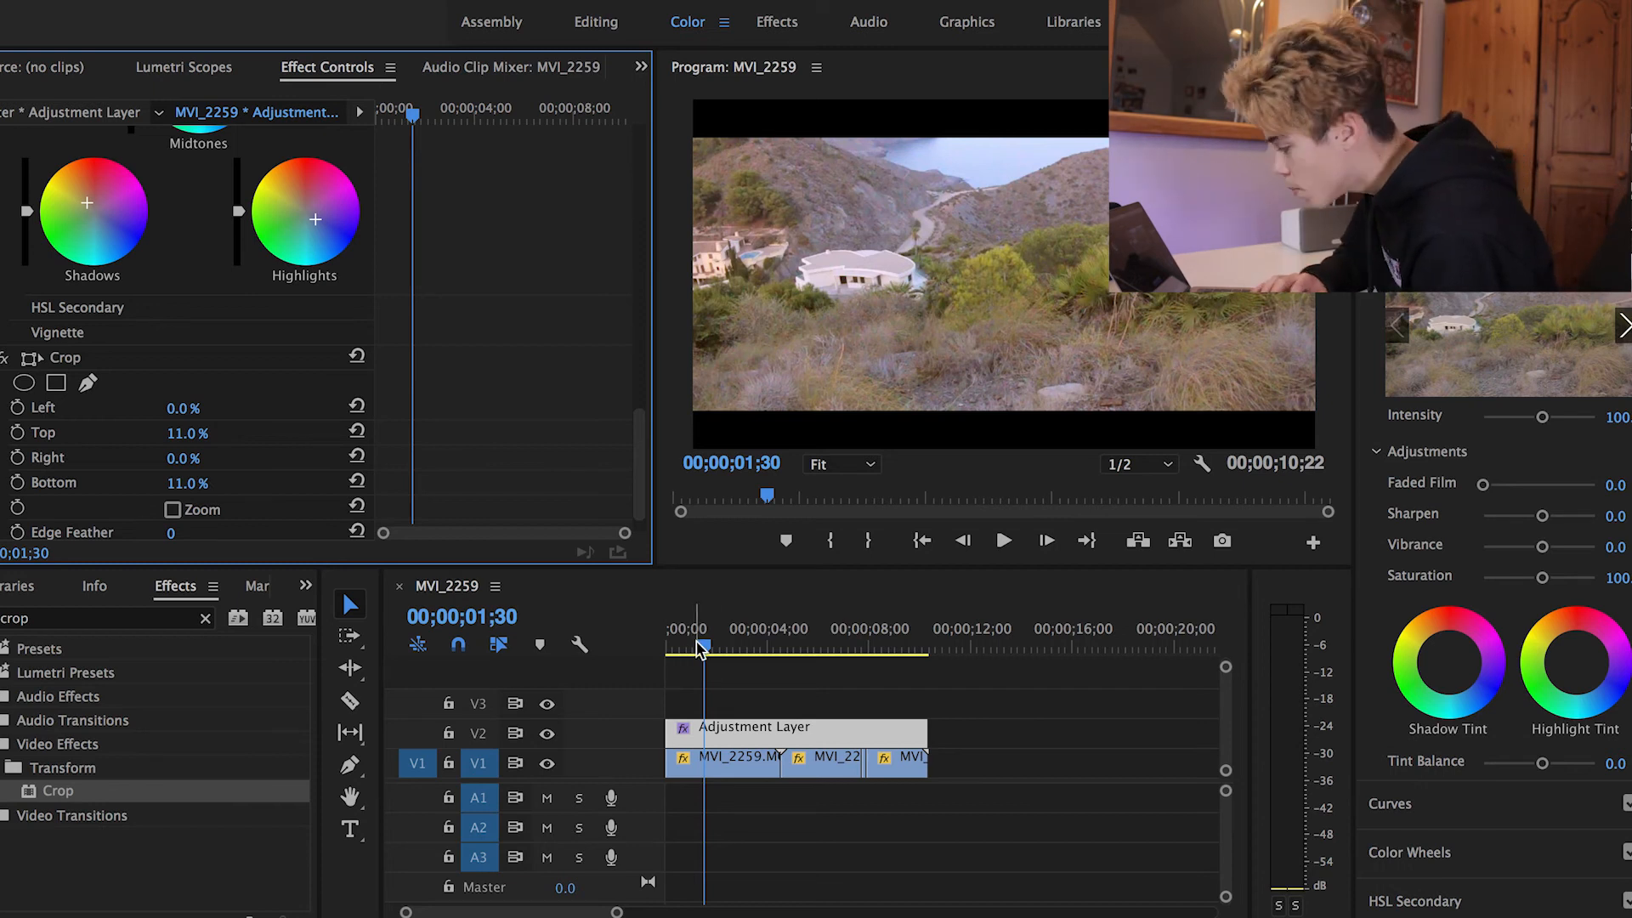
# Return to the start of the sequence and play it through to review the graded, cropped clips
pyautogui.click(625, 653)
pyautogui.press('Home')
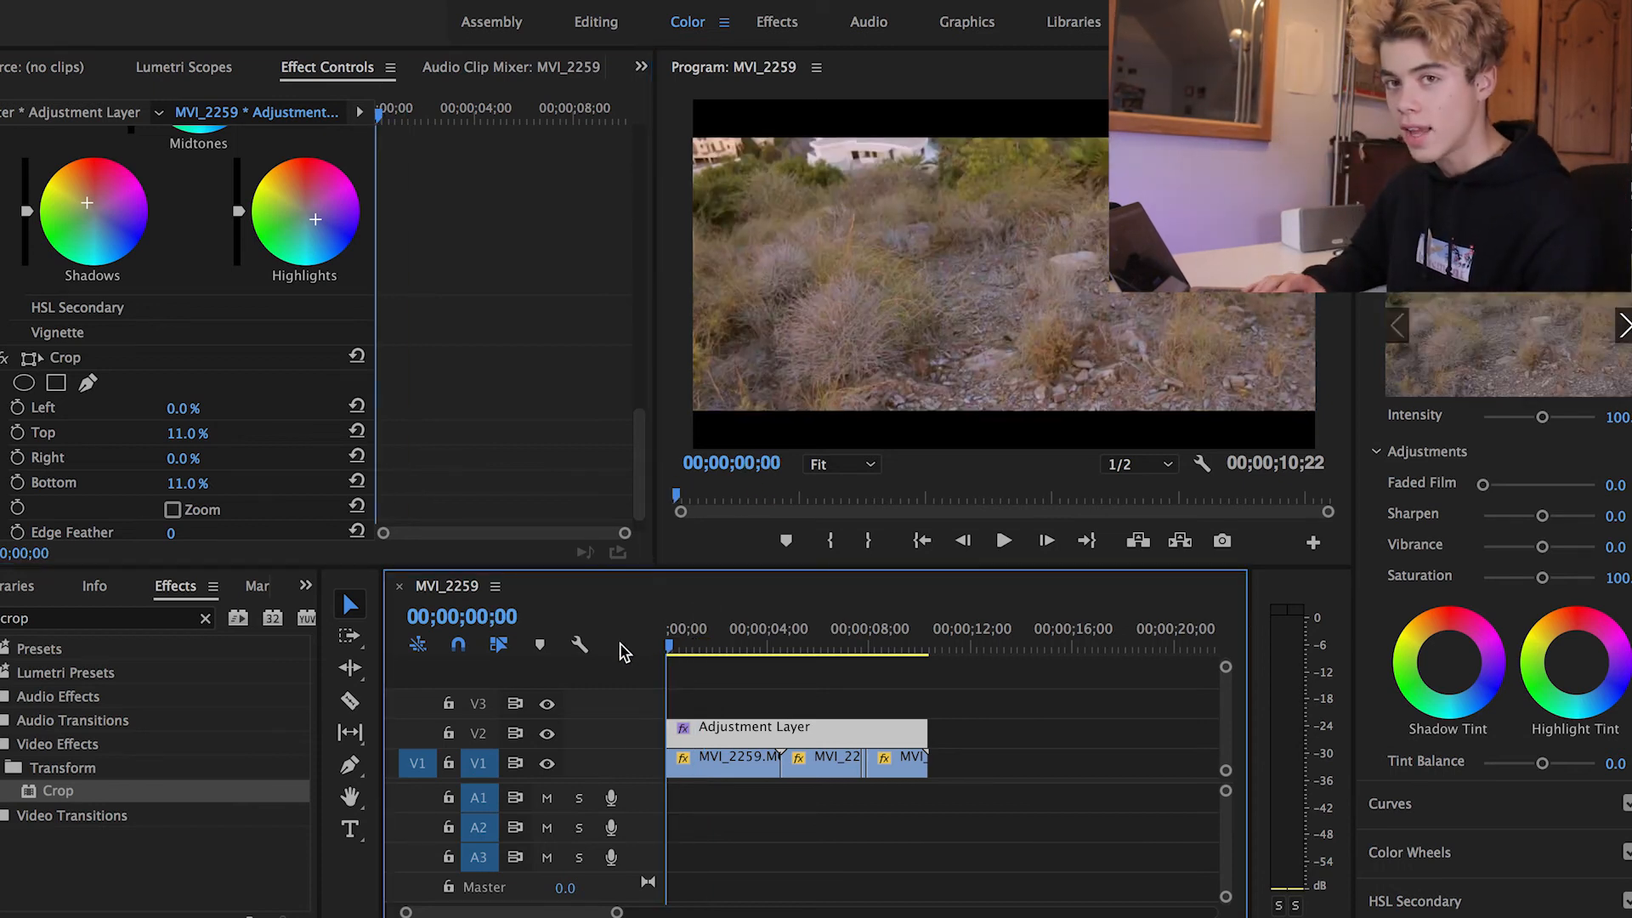
pyautogui.click(988, 76)
pyautogui.press('space')
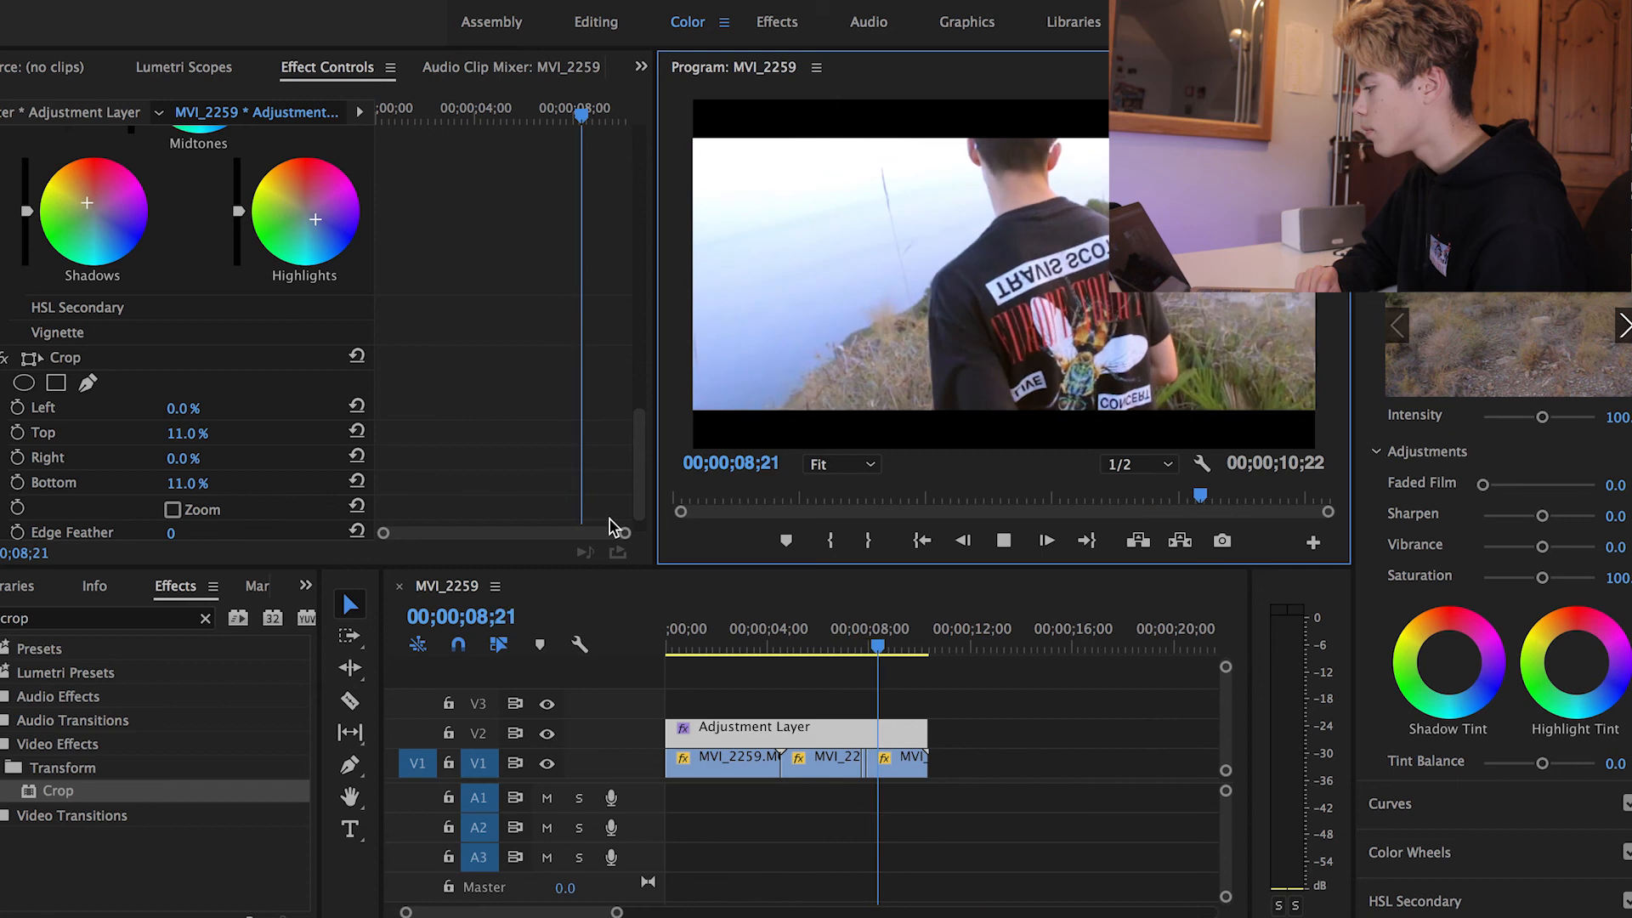
pyautogui.press('space')
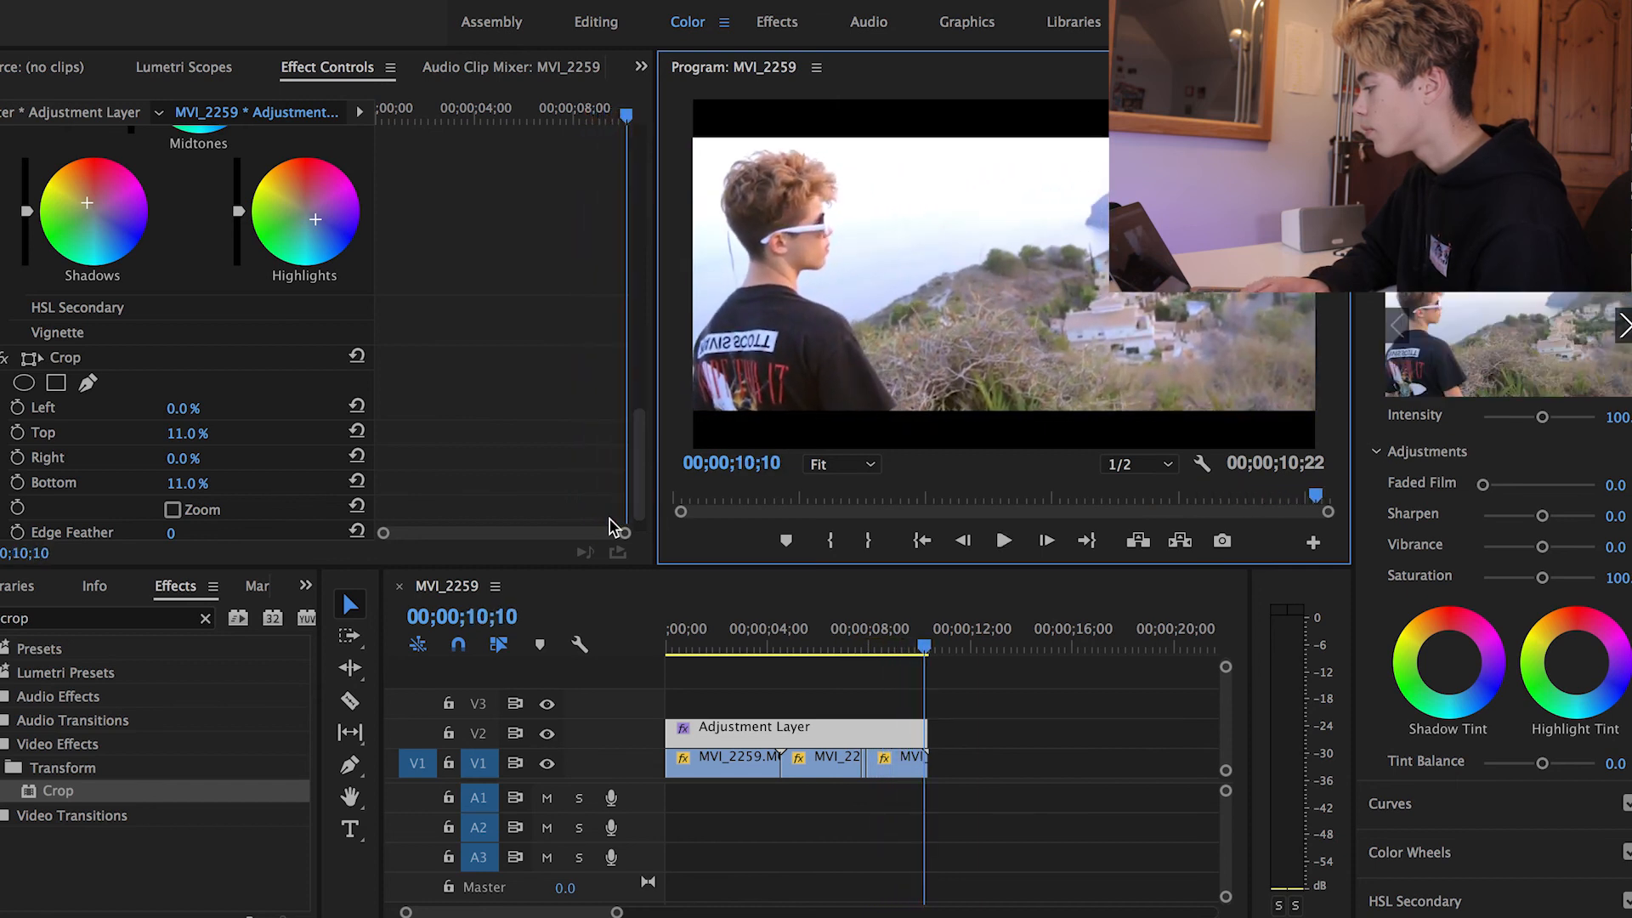